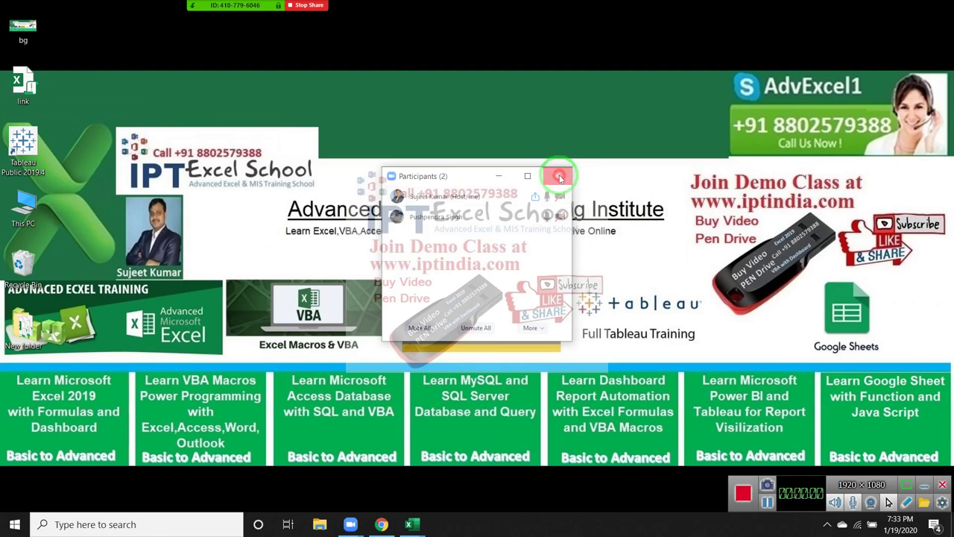
Close the meeting participants list and refresh the Windows desktop
{"action": "left_click", "coordinate": [556, 176]}
{"action": "mouse_move", "coordinate": [227, 6]}
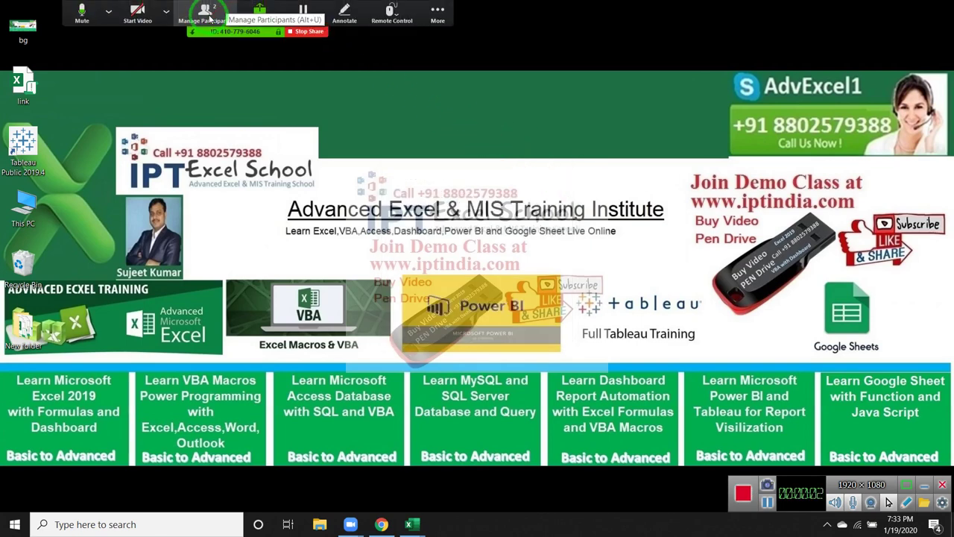
{"action": "right_click", "coordinate": [448, 121]}
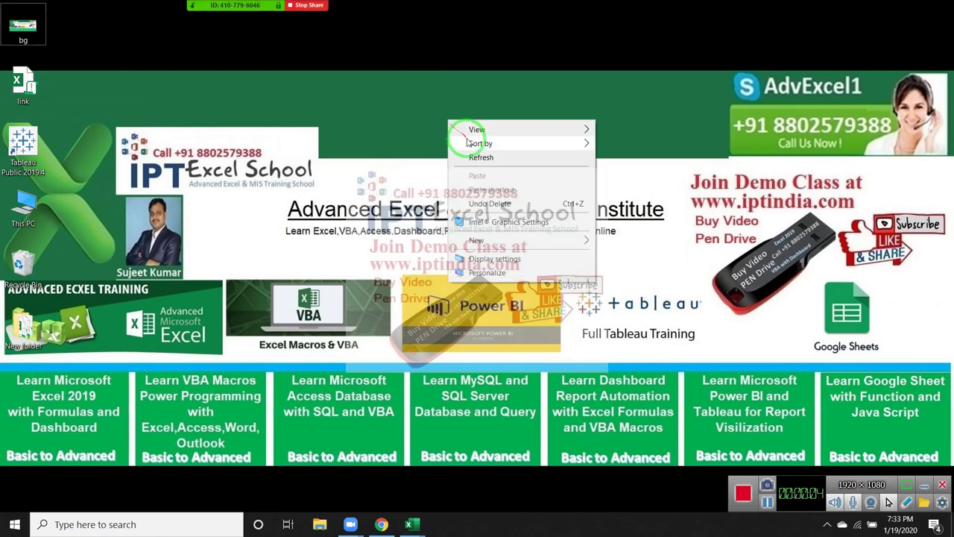
{"action": "left_click", "coordinate": [481, 158]}
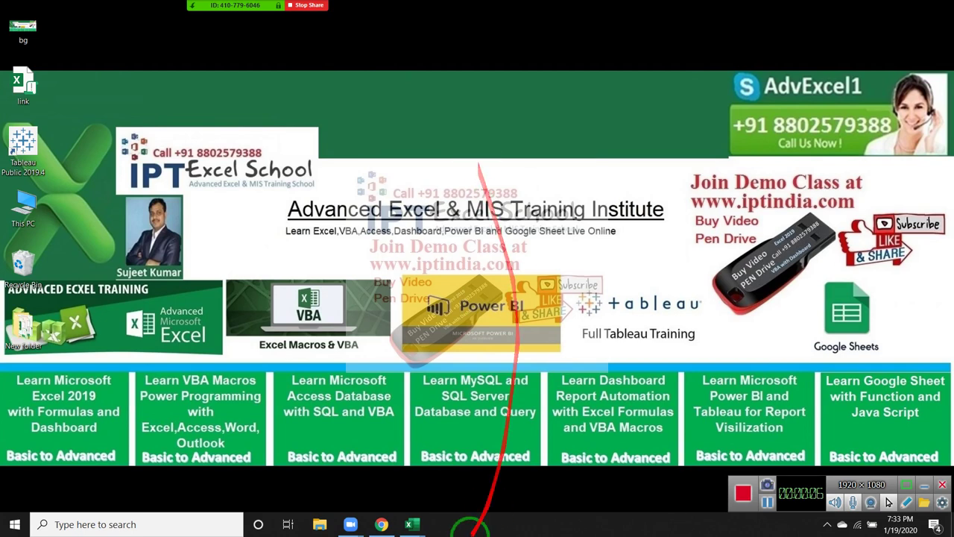
Bring the Stack Scores workbook to the front and select the weightage table's top rows
{"action": "mouse_move", "coordinate": [425, 527]}
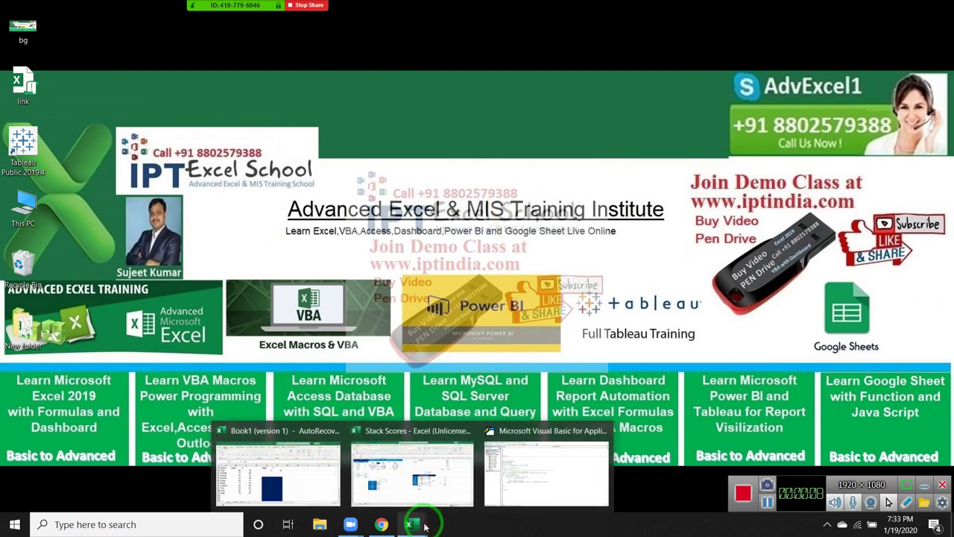
{"action": "left_click", "coordinate": [426, 496]}
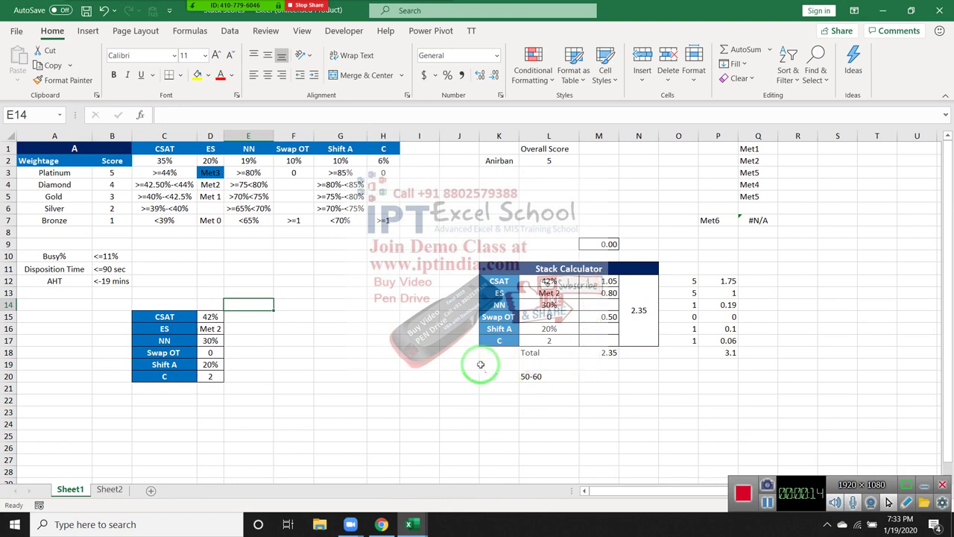
{"action": "left_click", "coordinate": [325, 330]}
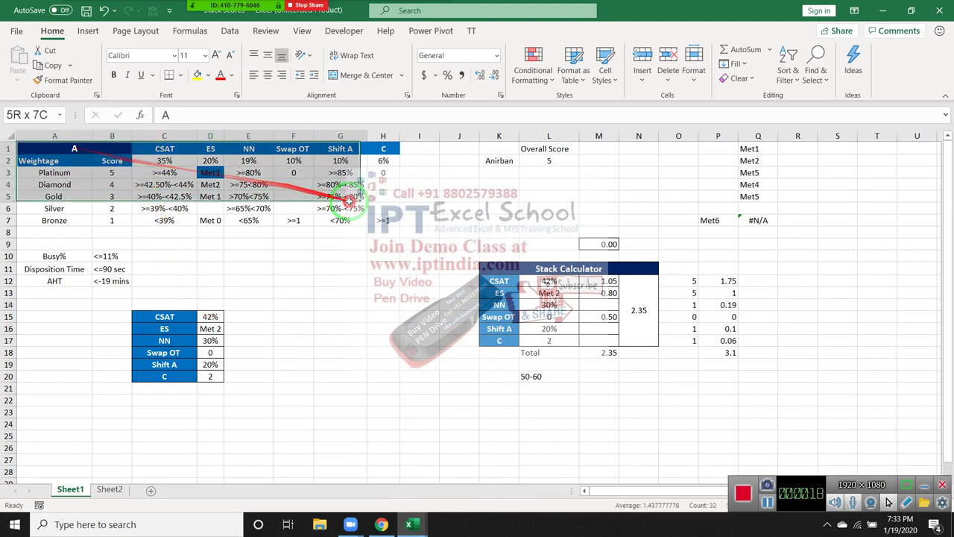
{"action": "left_click_drag", "start_coordinate": [72, 148], "coordinate": [372, 220]}
{"action": "type", "text": "A"}
Copy the Score header from B2 into E14 beside the metric values
{"action": "left_click", "coordinate": [111, 161]}
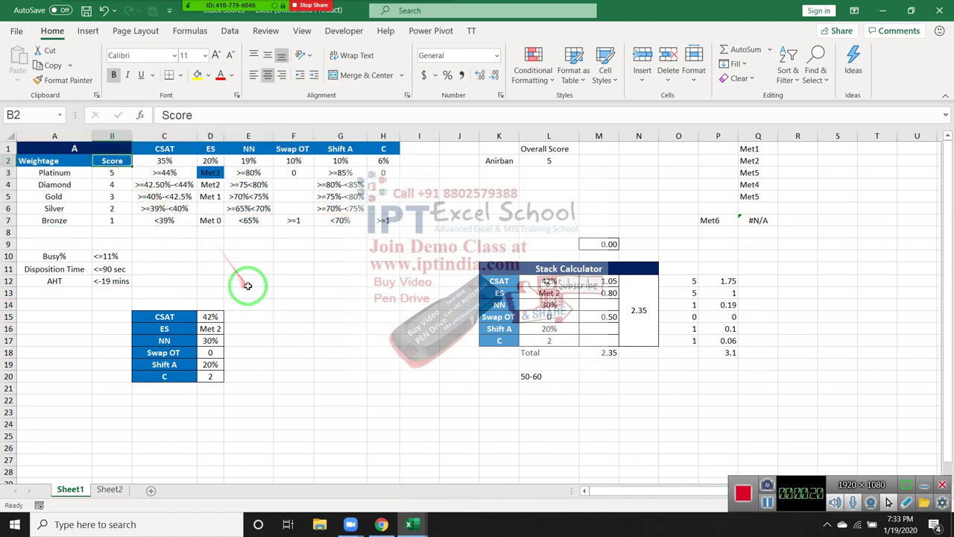
{"action": "key", "text": "ctrl+c"}
{"action": "left_click", "coordinate": [215, 303]}
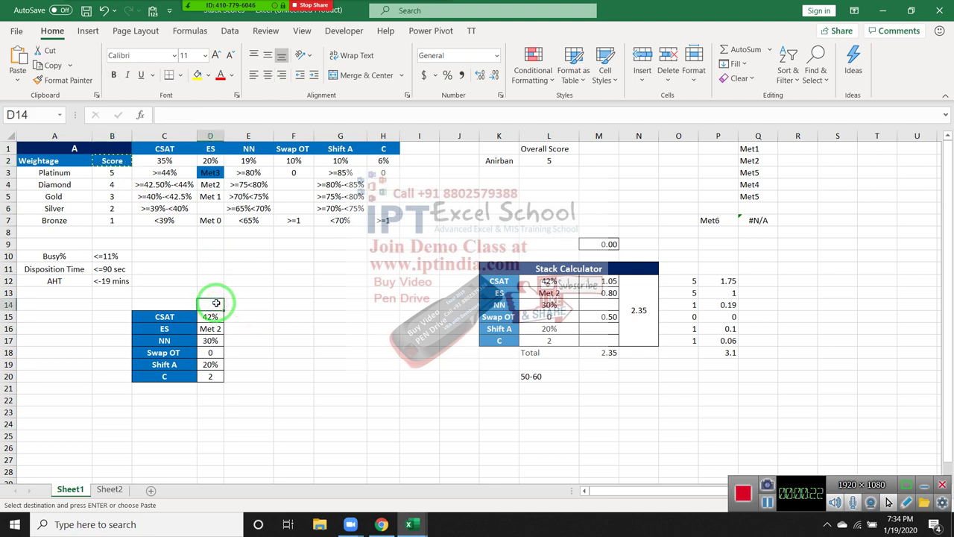
{"action": "key", "text": "ctrl+v"}
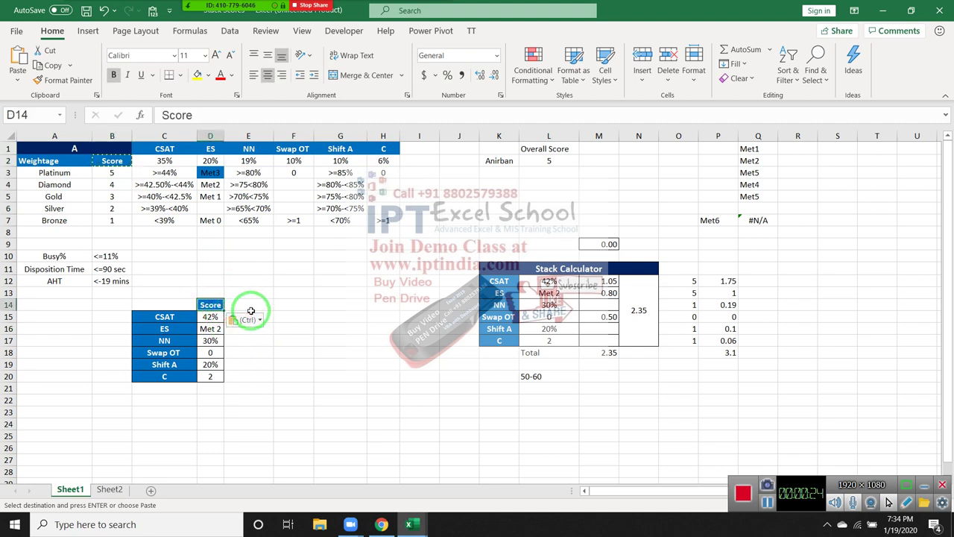
{"action": "left_click_drag", "start_coordinate": [224, 306], "coordinate": [246, 305]}
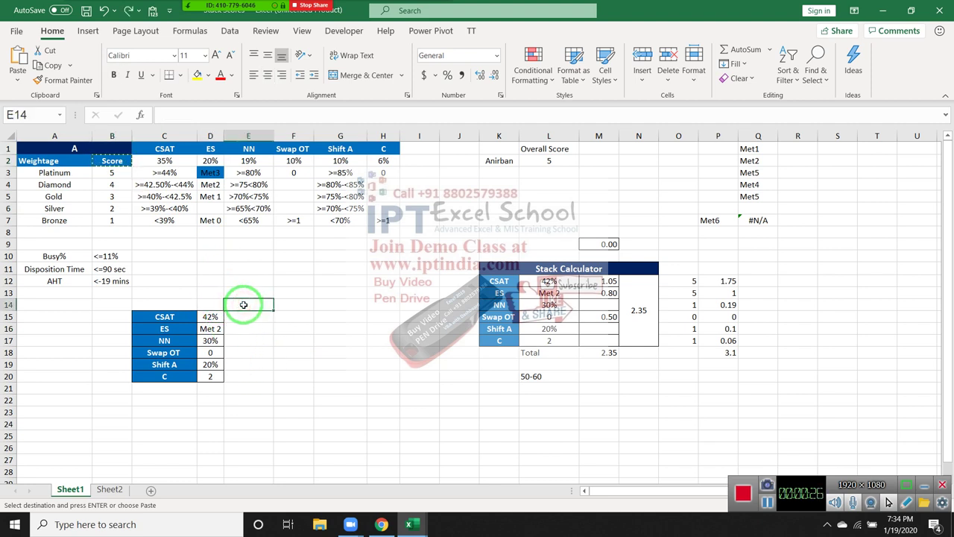
{"action": "left_click", "coordinate": [256, 363]}
{"action": "left_click", "coordinate": [209, 316]}
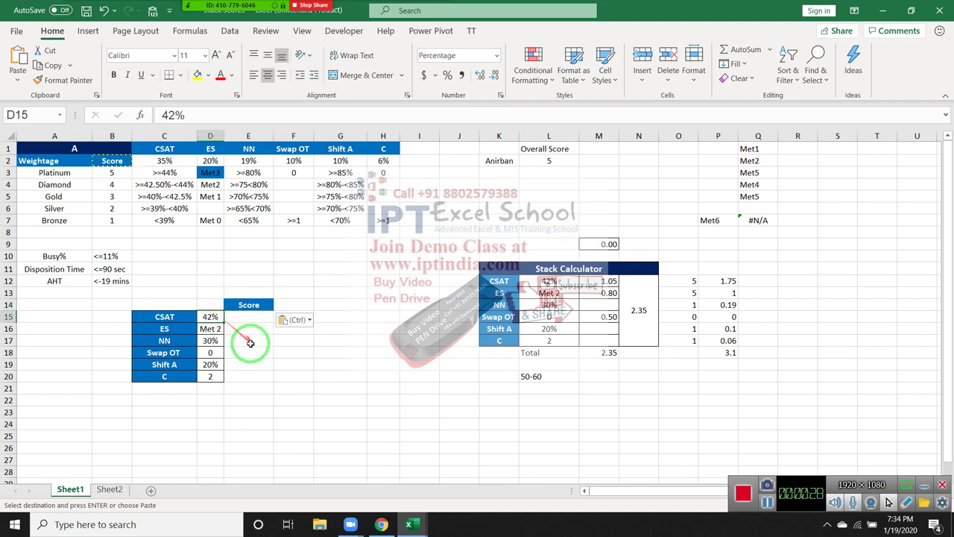
Score CSAT 3, ES 4 and NN 1 in E15:E17 based on their bands
{"action": "left_click", "coordinate": [153, 197]}
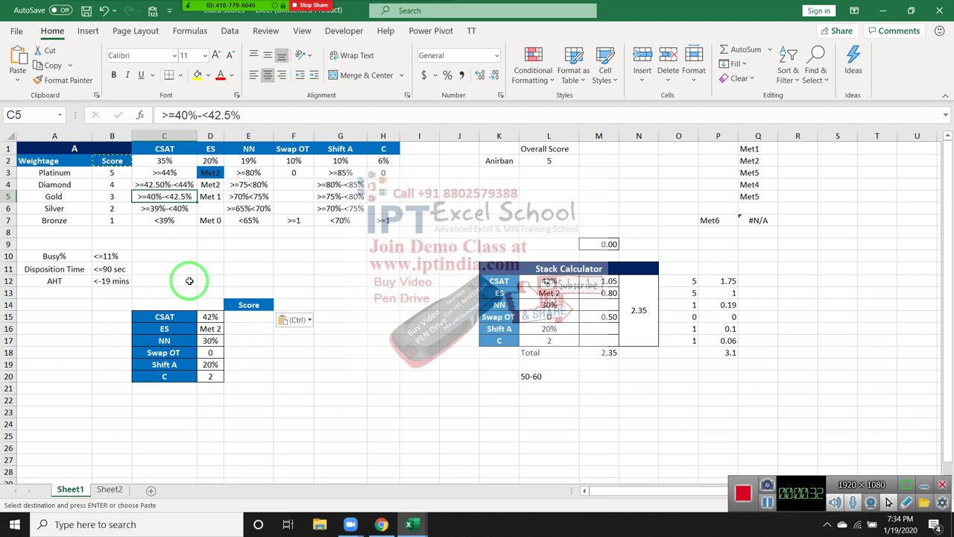
{"action": "left_click", "coordinate": [253, 316]}
{"action": "type", "text": "3"}
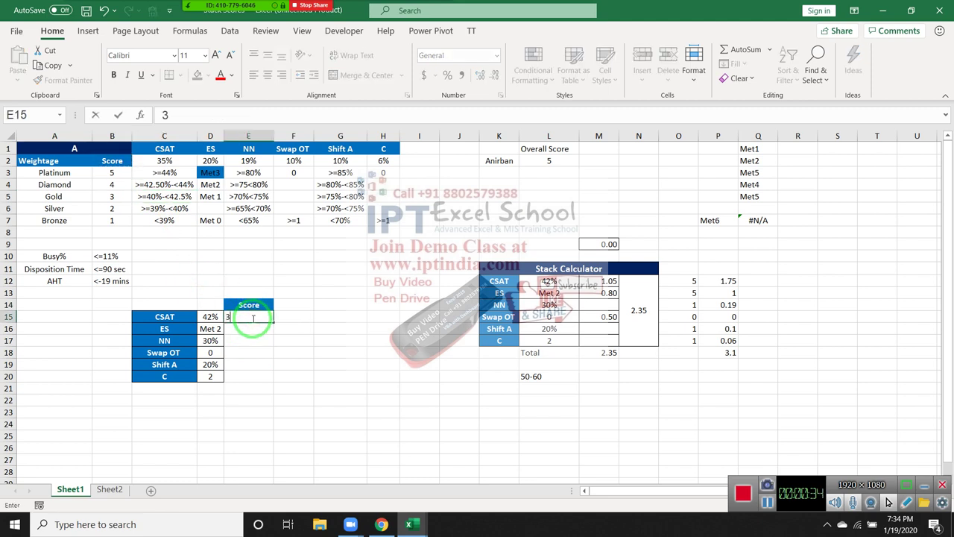
{"action": "key", "text": "Return"}
{"action": "left_click", "coordinate": [211, 328]}
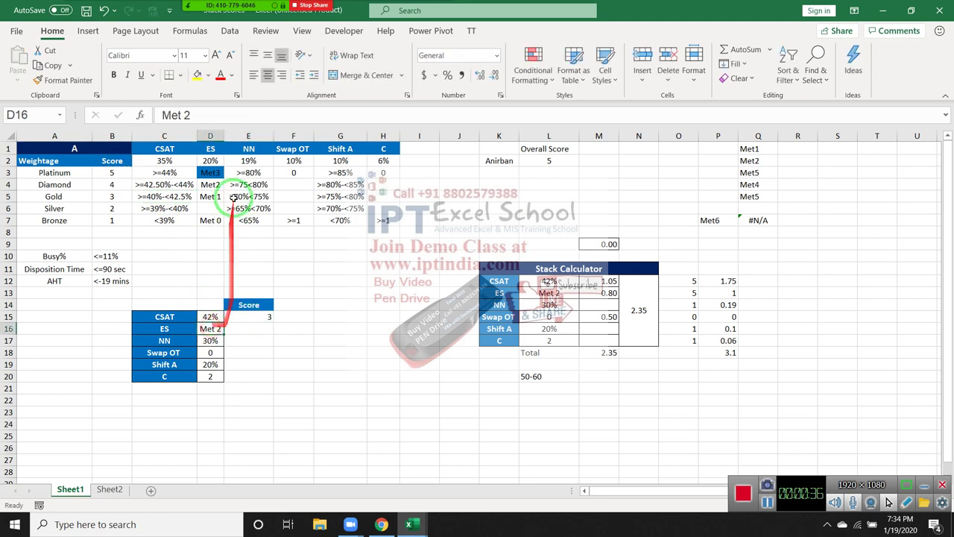
{"action": "left_click", "coordinate": [211, 150]}
{"action": "left_click", "coordinate": [211, 161]}
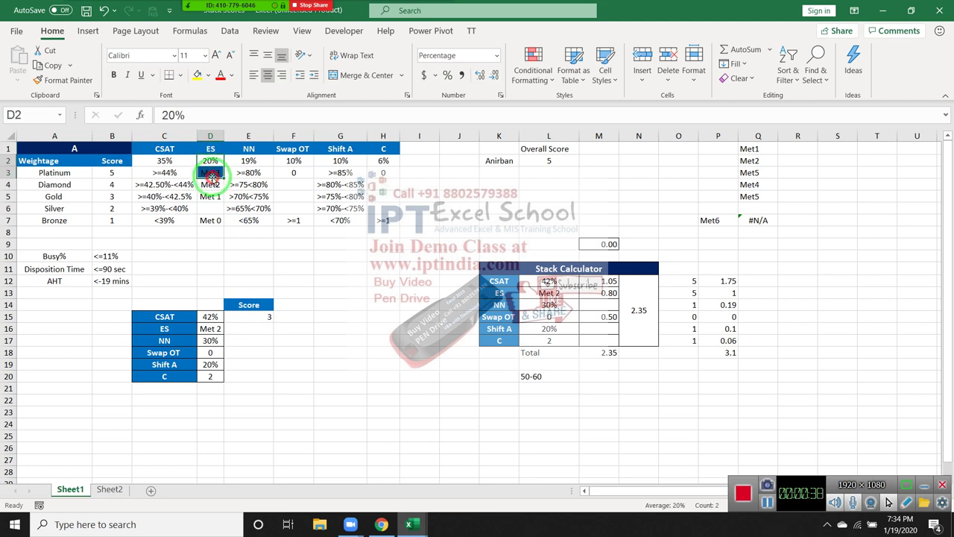
{"action": "left_click", "coordinate": [212, 185]}
{"action": "left_click", "coordinate": [256, 328]}
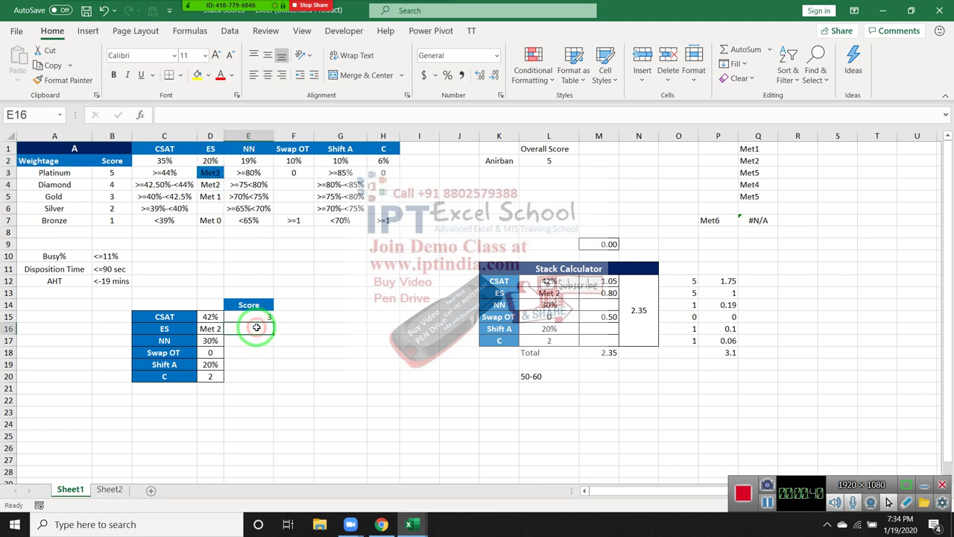
{"action": "type", "text": "4"}
{"action": "left_click", "coordinate": [256, 341]}
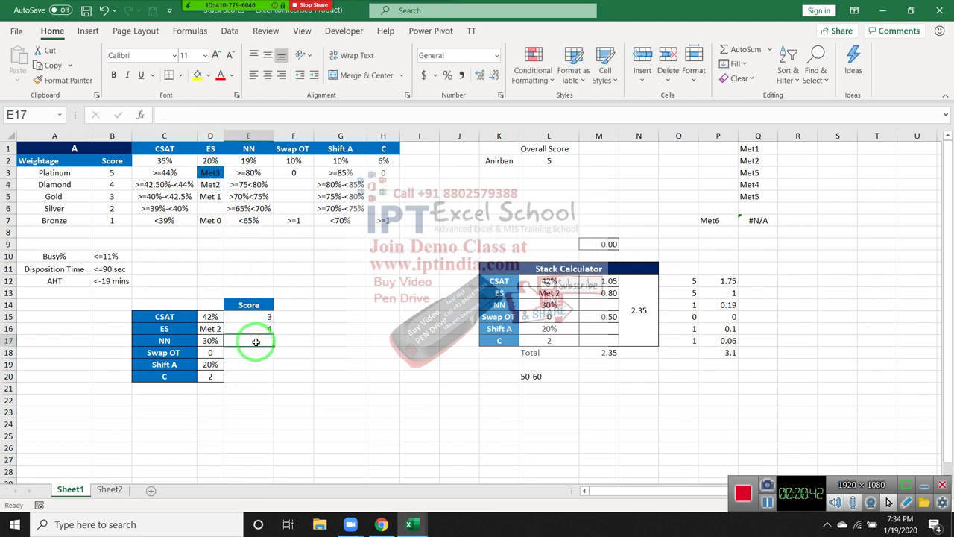
{"action": "left_click_drag", "start_coordinate": [256, 341], "coordinate": [254, 263]}
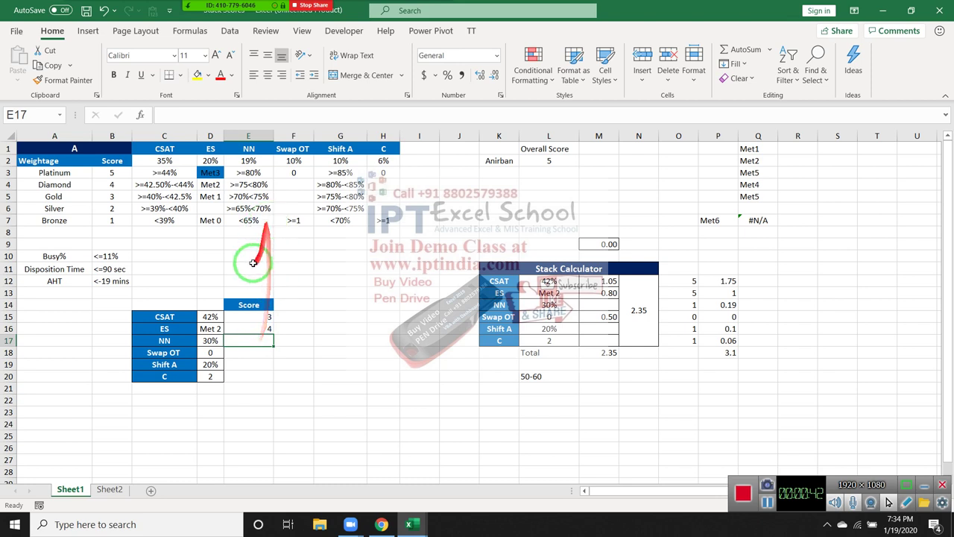
{"action": "left_click", "coordinate": [250, 223]}
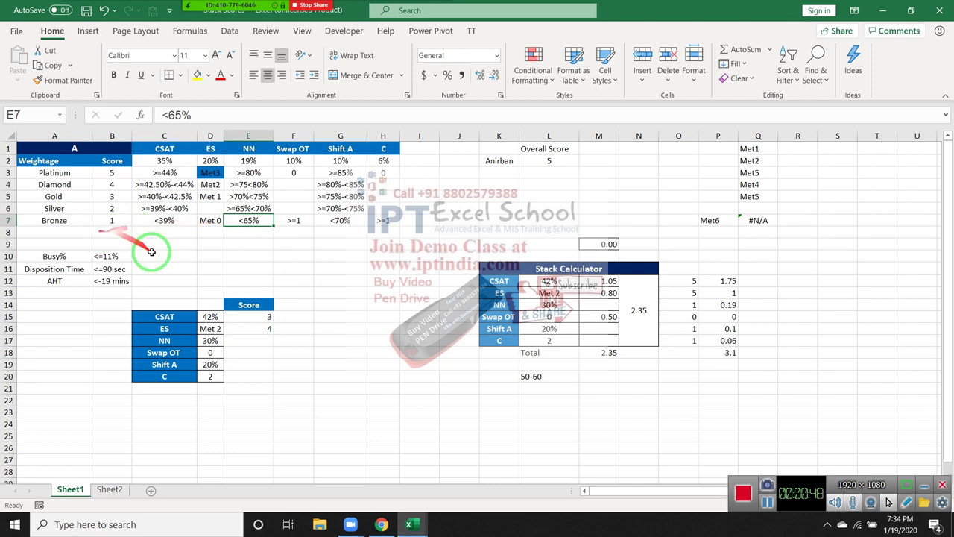
{"action": "left_click", "coordinate": [265, 338]}
{"action": "type", "text": "1"}
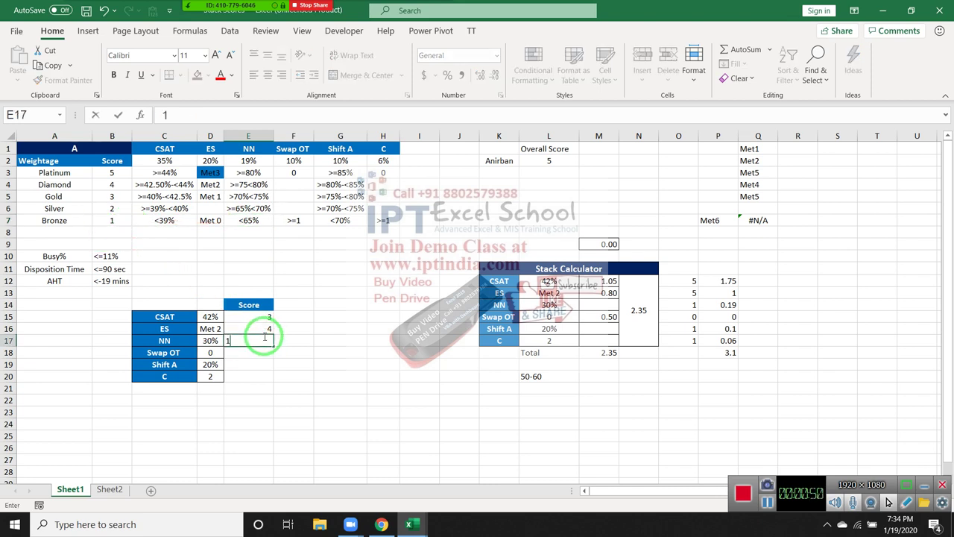
{"action": "key", "text": "Return"}
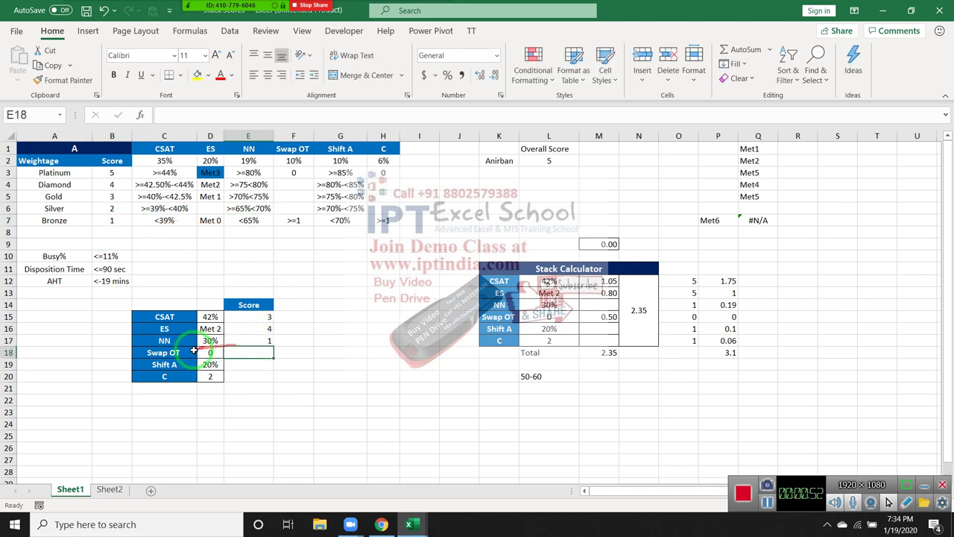
Score Swap OT 5, Shift A 1 and C 1 in E18:E20
{"action": "left_click", "coordinate": [296, 172]}
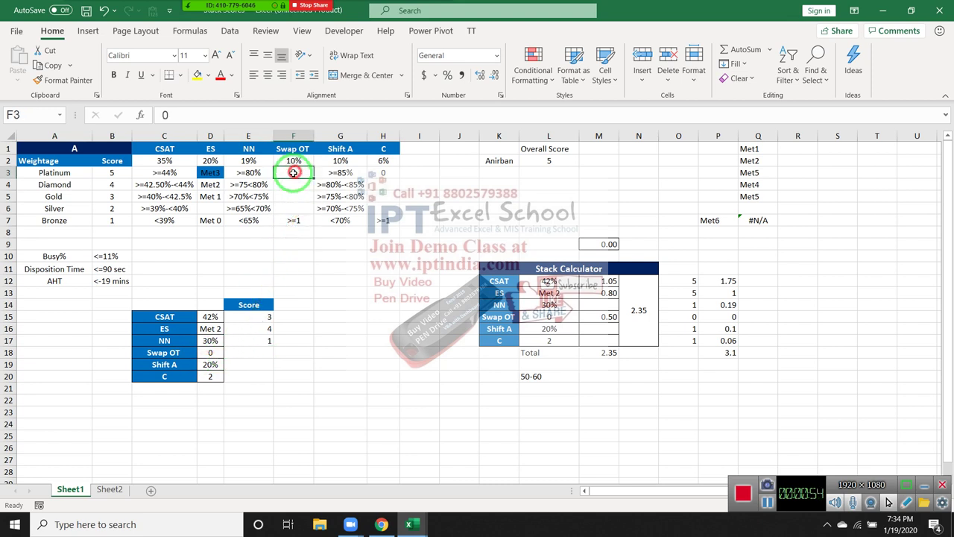
{"action": "left_click_drag", "start_coordinate": [283, 186], "coordinate": [283, 196]}
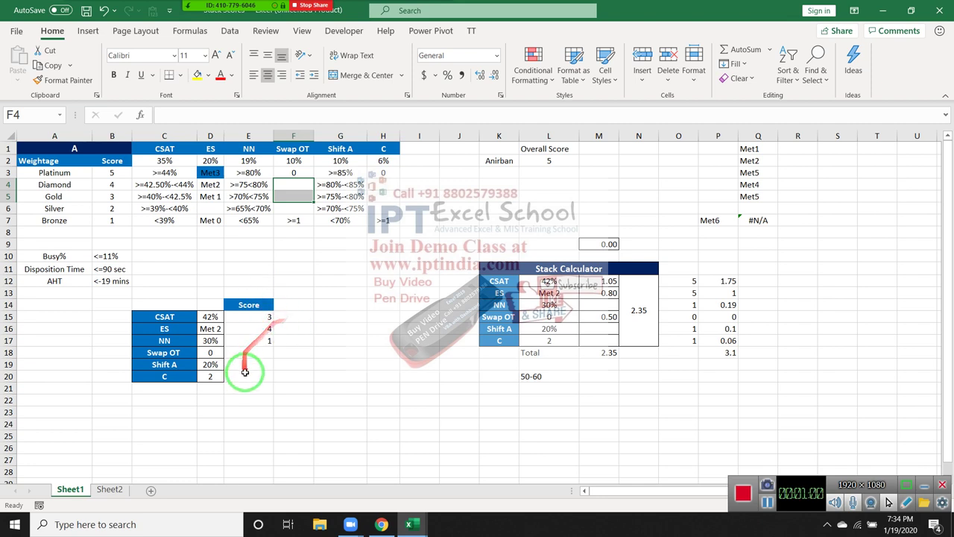
{"action": "left_click", "coordinate": [296, 172]}
{"action": "left_click", "coordinate": [269, 351]}
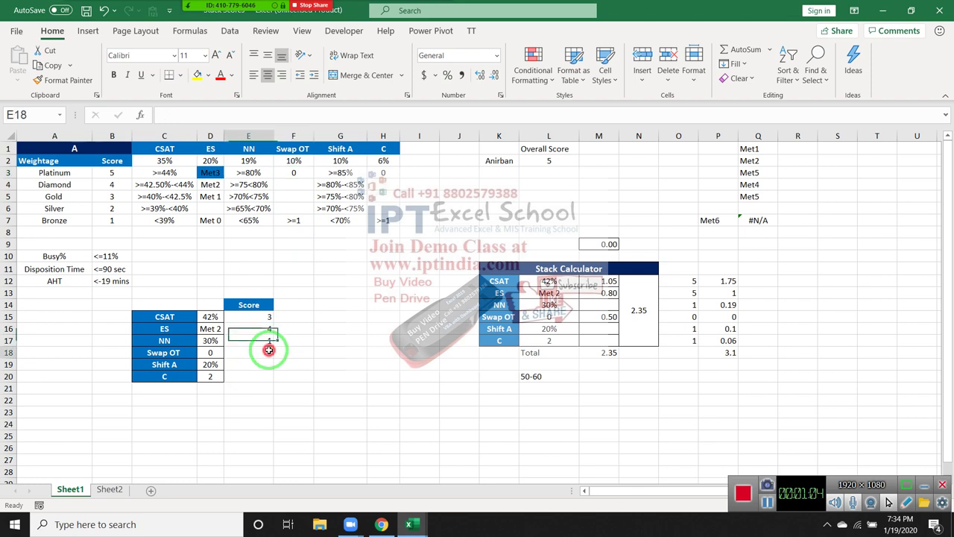
{"action": "type", "text": "5"}
{"action": "key", "text": "Return"}
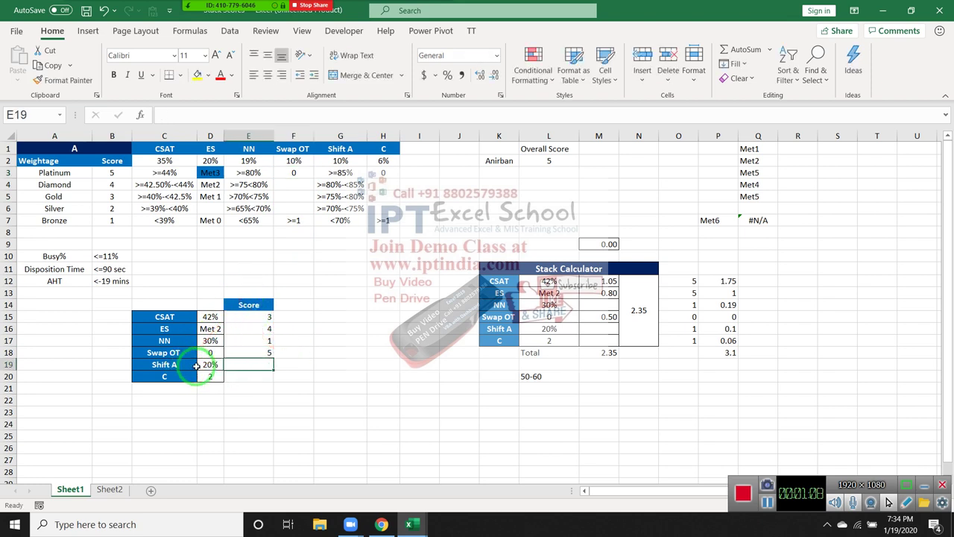
{"action": "left_click", "coordinate": [340, 220]}
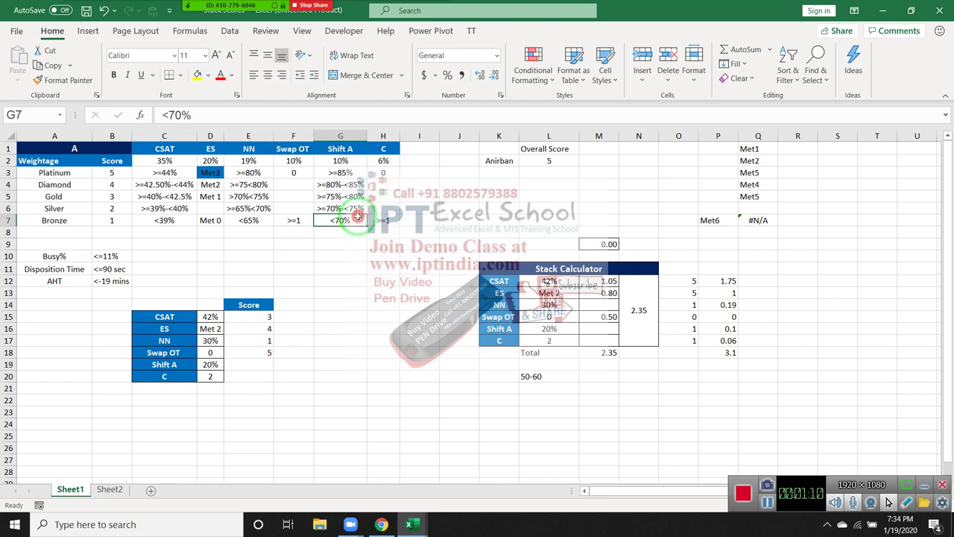
{"action": "left_click", "coordinate": [255, 363]}
{"action": "type", "text": "1"}
{"action": "left_click", "coordinate": [253, 376]}
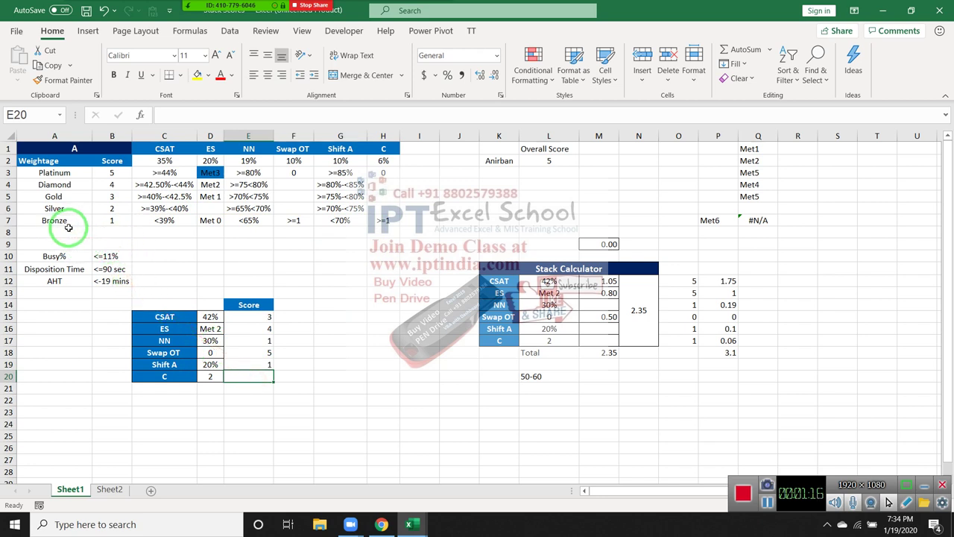
{"action": "left_click", "coordinate": [379, 223]}
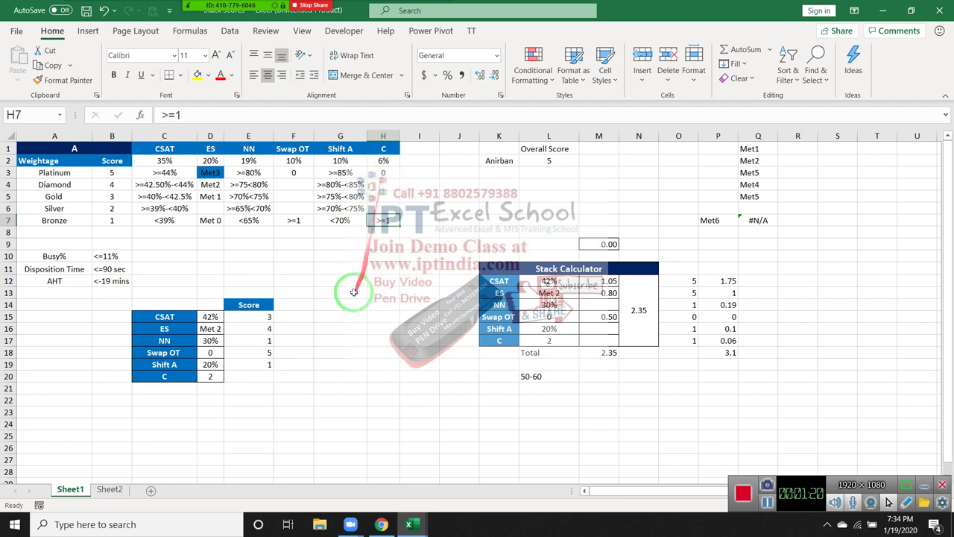
{"action": "left_click", "coordinate": [257, 377]}
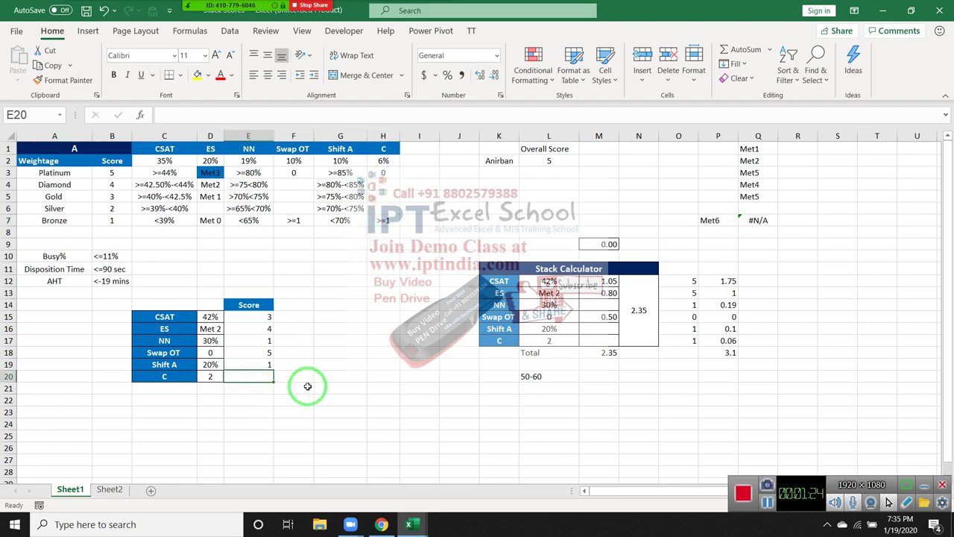
{"action": "type", "text": "1"}
{"action": "key", "text": "Return"}
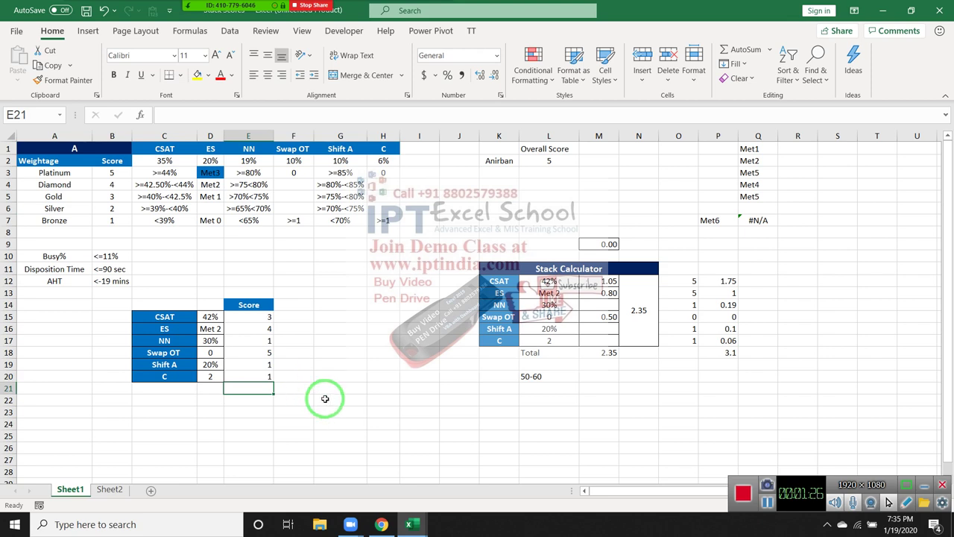
Change Shift A to 84% and its score to the Diamond tier's 4
{"action": "left_click", "coordinate": [211, 364]}
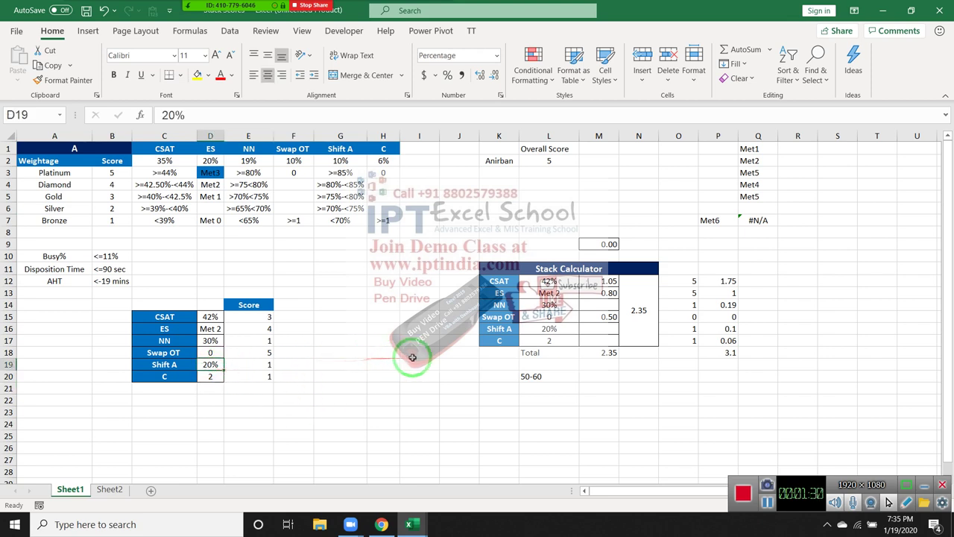
{"action": "type", "text": "84"}
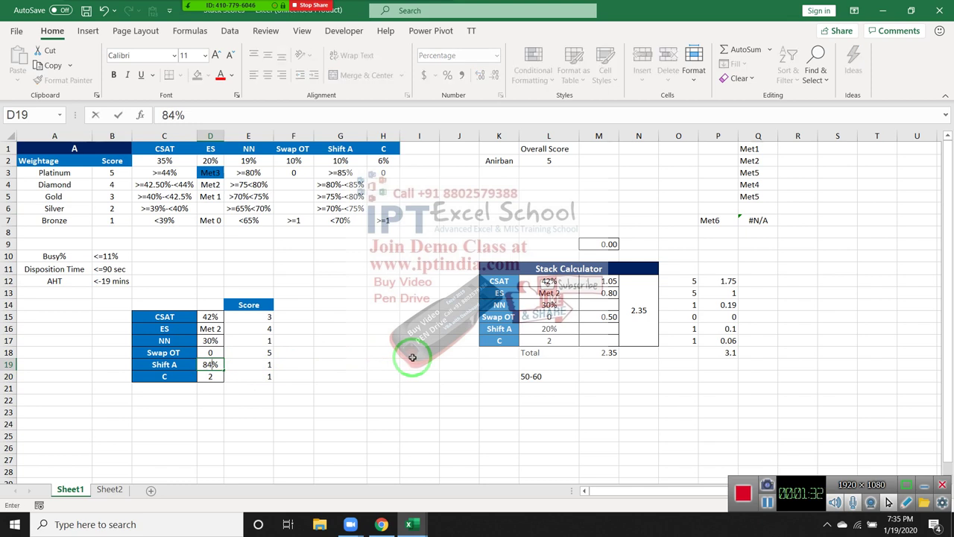
{"action": "key", "text": "Return"}
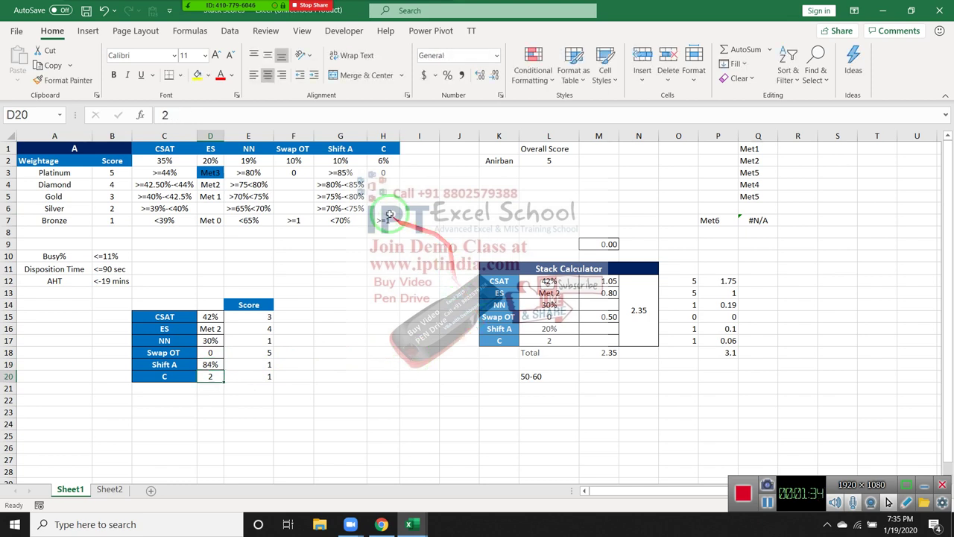
{"action": "left_click", "coordinate": [356, 185]}
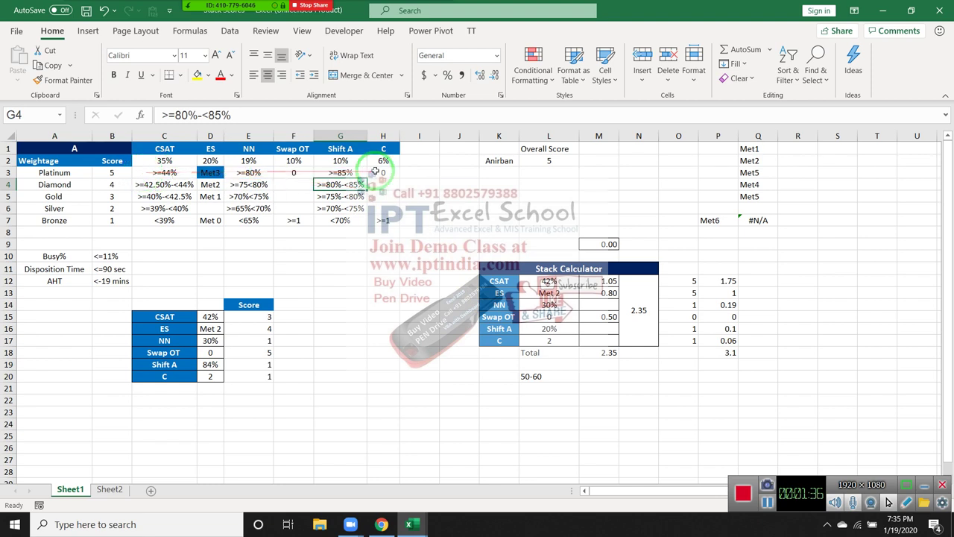
{"action": "left_click", "coordinate": [117, 185]}
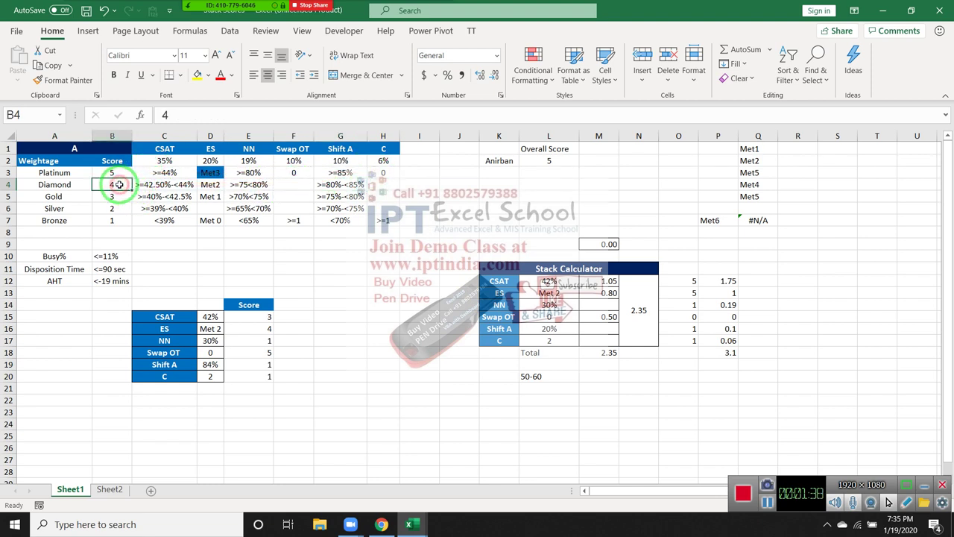
{"action": "left_click", "coordinate": [269, 366]}
{"action": "type", "text": "4"}
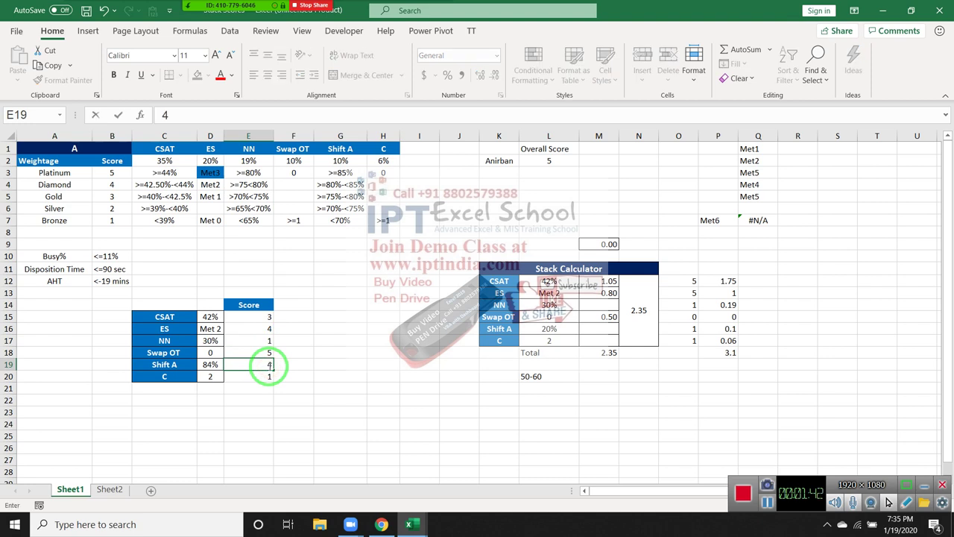
{"action": "left_click", "coordinate": [277, 387]}
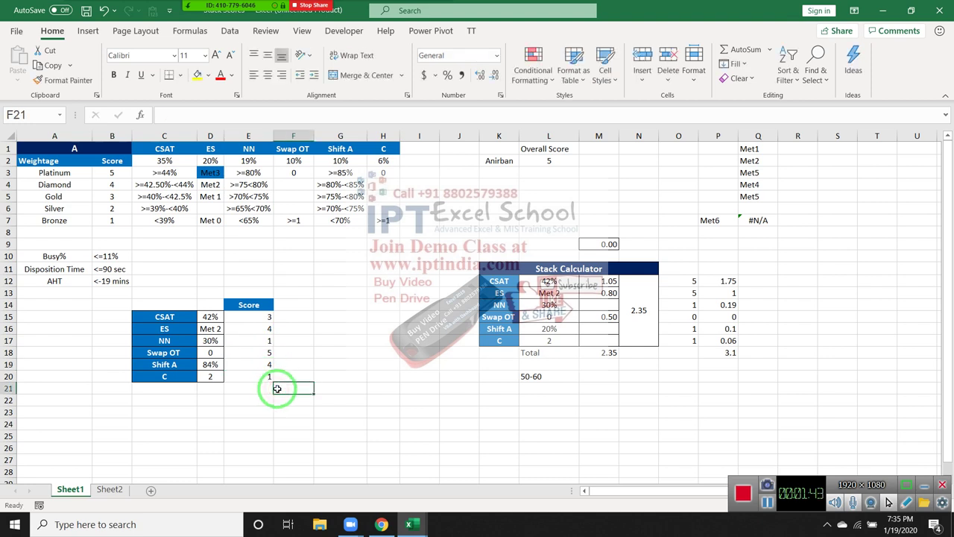
Change ES to Met 1 with the Gold score of 3, then highlight scores and weightage row
{"action": "double_click", "coordinate": [210, 329]}
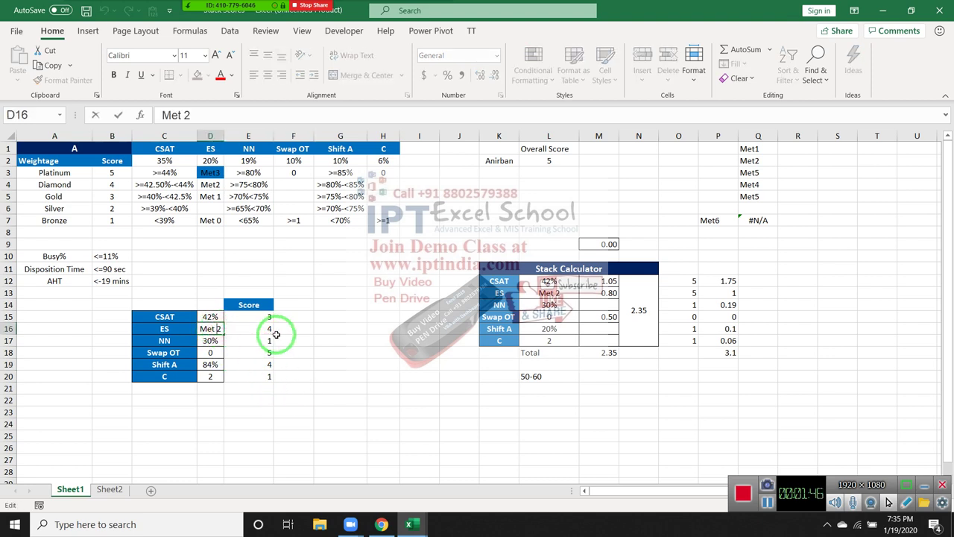
{"action": "type", "text": "1"}
{"action": "key", "text": "Return"}
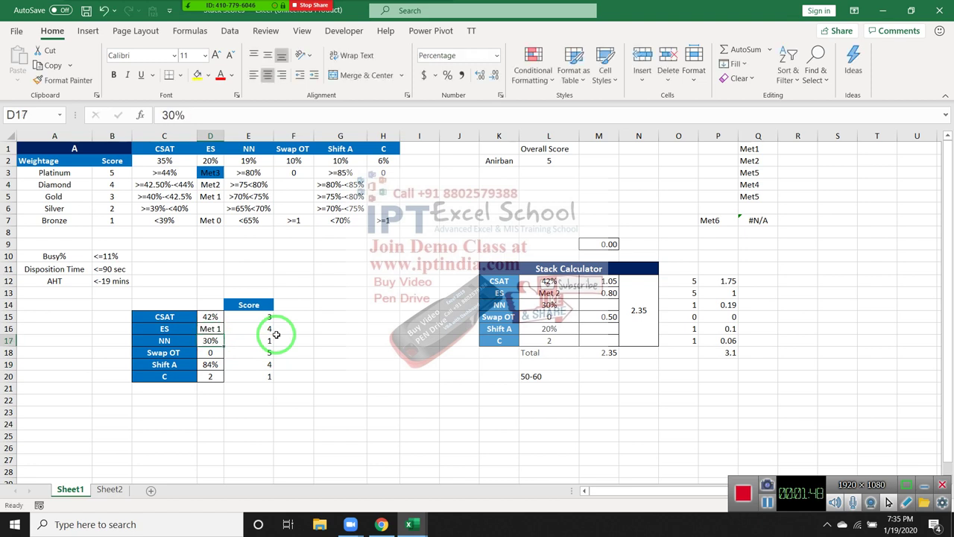
{"action": "left_click", "coordinate": [217, 197]}
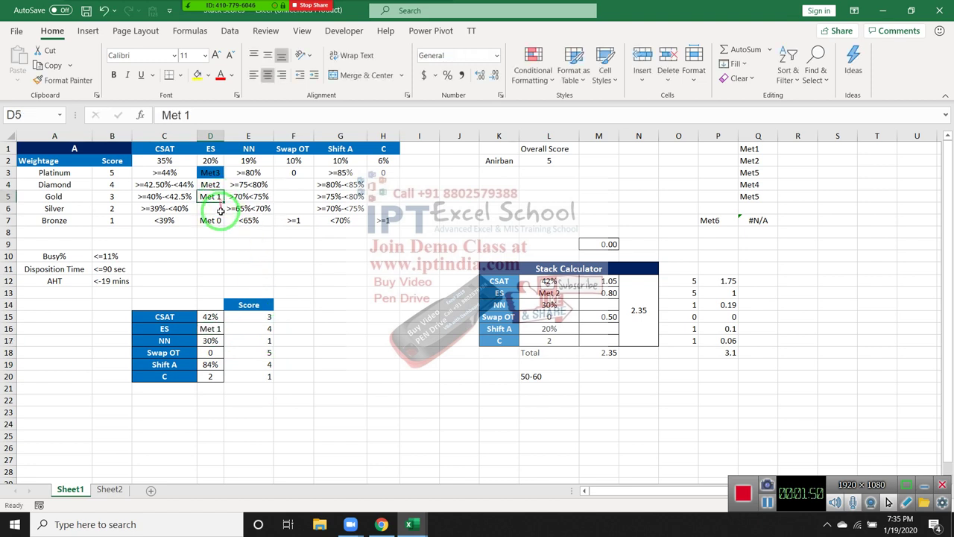
{"action": "left_click", "coordinate": [113, 195]}
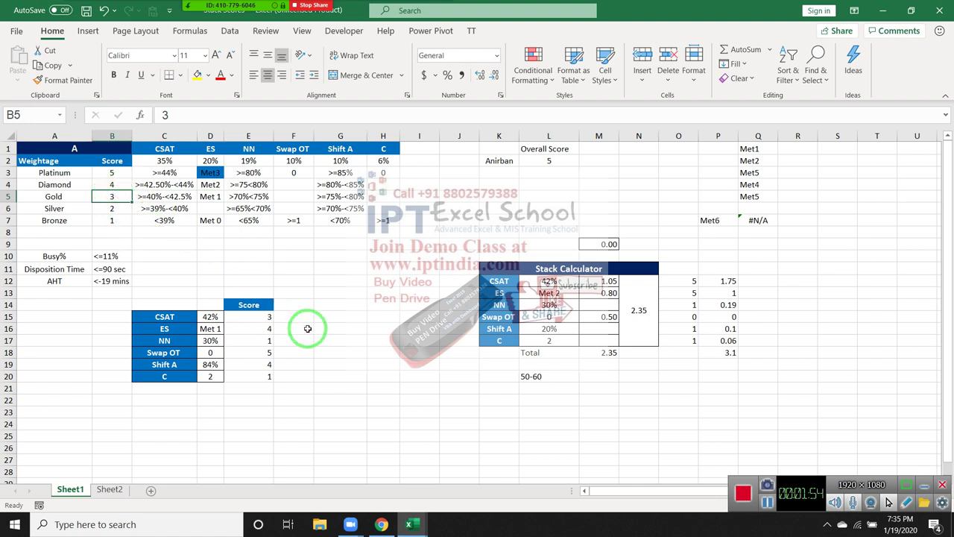
{"action": "left_click", "coordinate": [263, 329]}
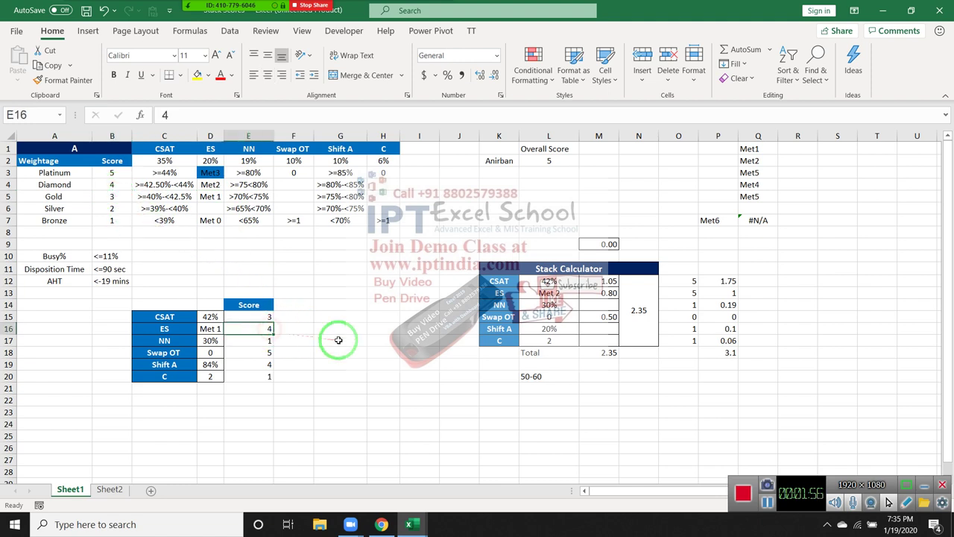
{"action": "type", "text": "3"}
{"action": "key", "text": "Return"}
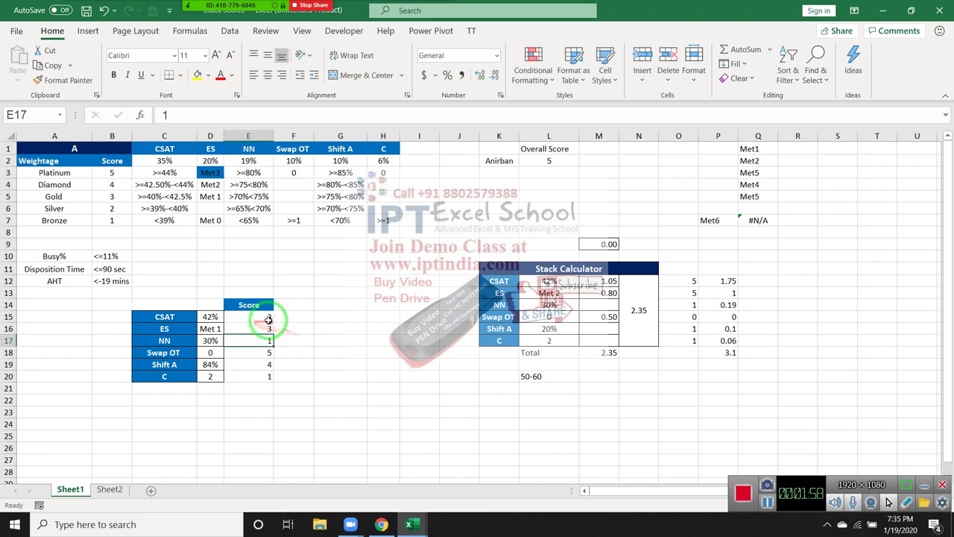
{"action": "left_click_drag", "start_coordinate": [264, 316], "coordinate": [267, 373]}
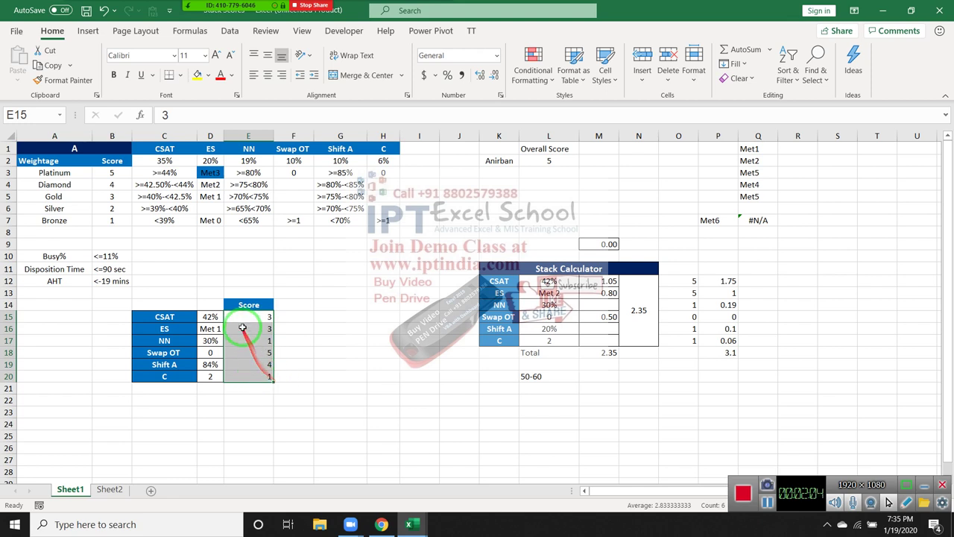
{"action": "left_click_drag", "start_coordinate": [159, 160], "coordinate": [380, 161]}
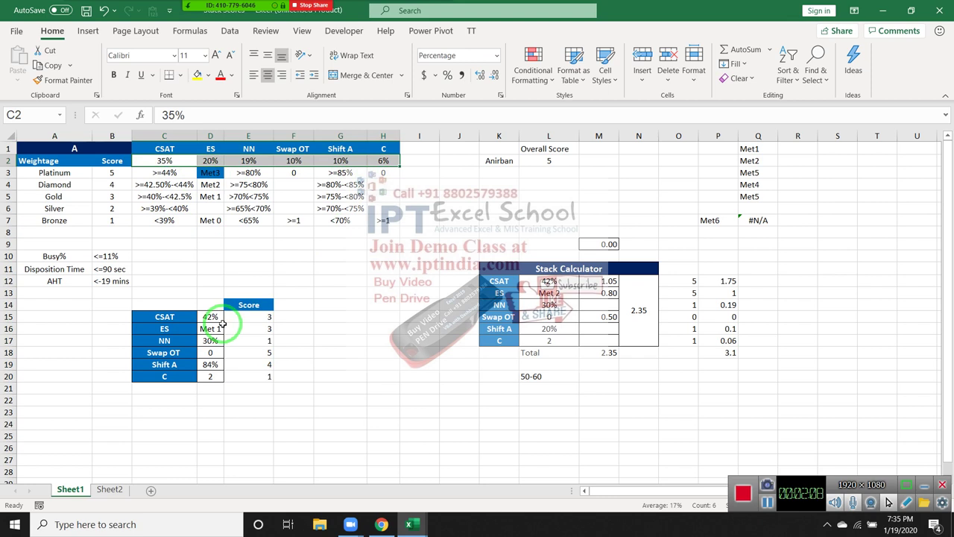
Enter score-times-weight formulas in F15:F17, giving CSAT 1.05, ES 0.75 and NN 0.19
{"action": "left_click", "coordinate": [294, 316]}
{"action": "type", "text": "="}
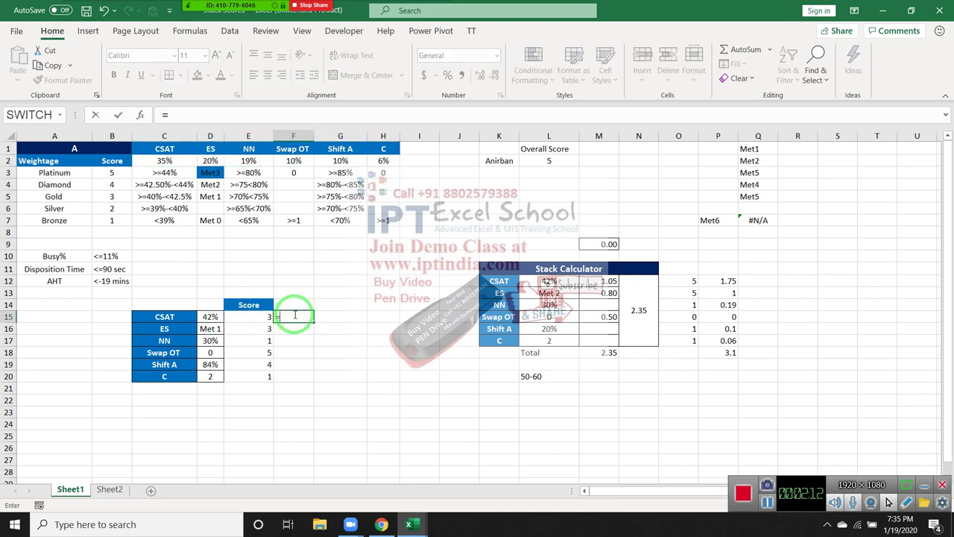
{"action": "key", "text": "Left"}
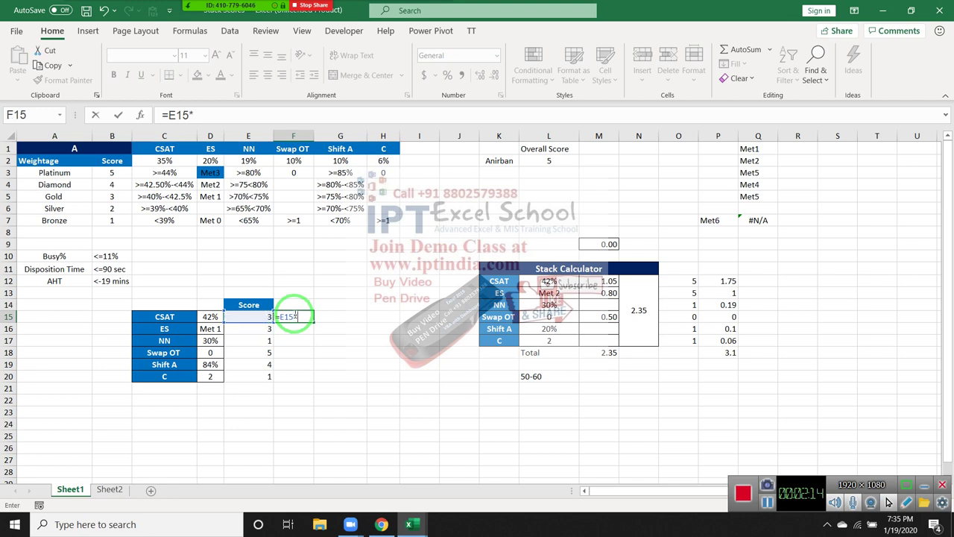
{"action": "key", "text": "Return"}
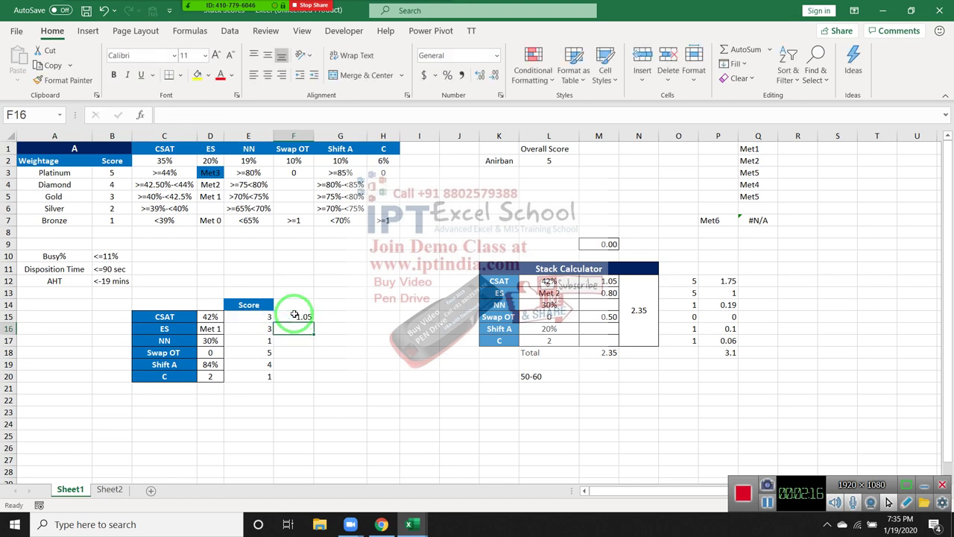
{"action": "left_click", "coordinate": [294, 315]}
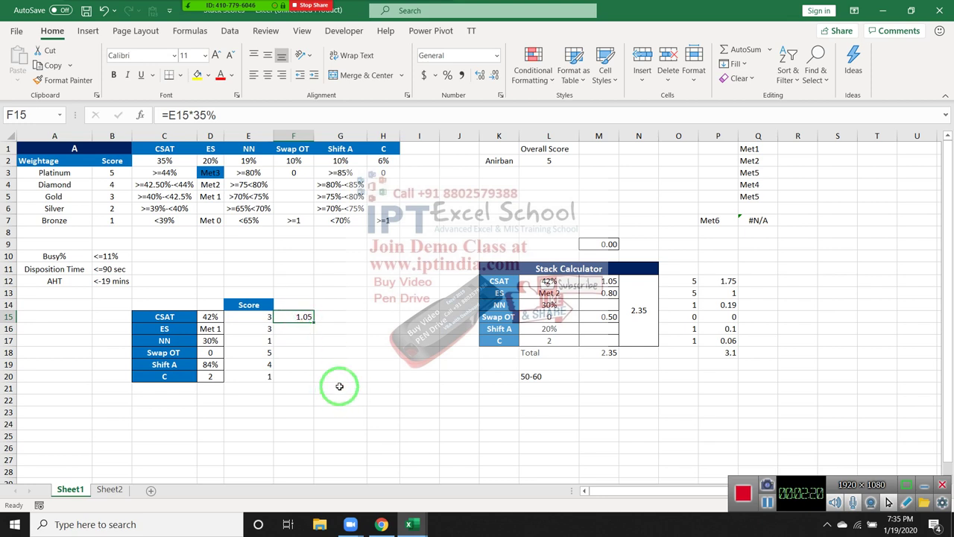
{"action": "left_click", "coordinate": [291, 325]}
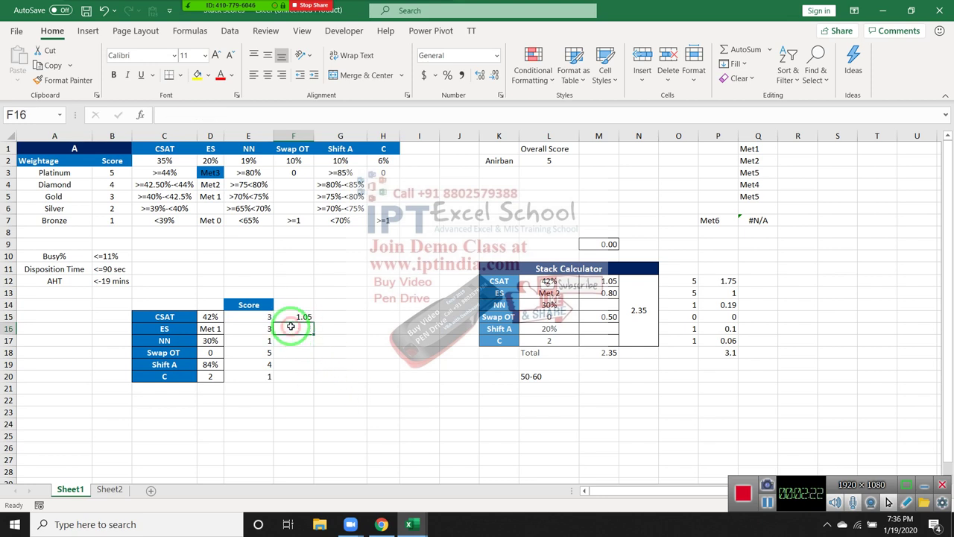
{"action": "type", "text": "="}
{"action": "key", "text": "Left"}
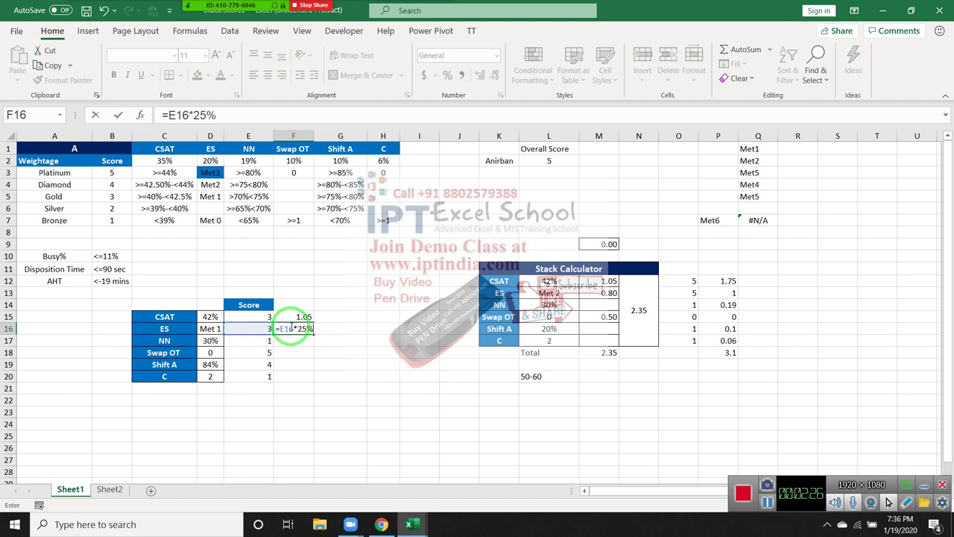
{"action": "key", "text": "Return"}
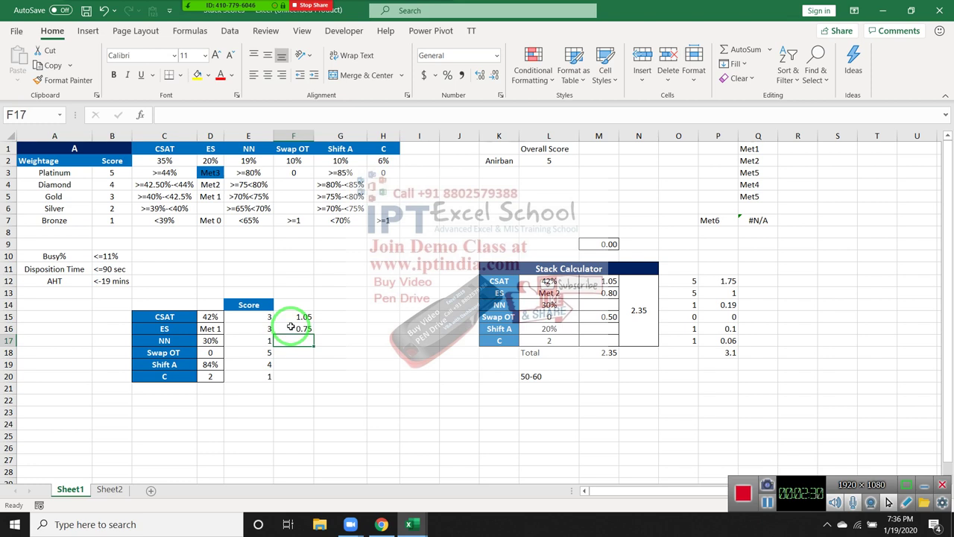
{"action": "type", "text": "="}
{"action": "key", "text": "Left"}
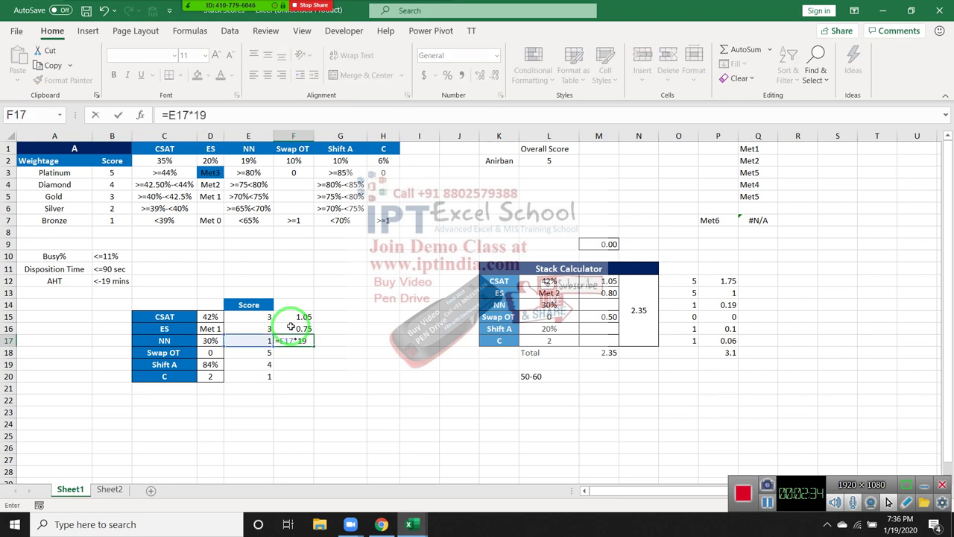
{"action": "type", "text": "%"}
{"action": "key", "text": "Return"}
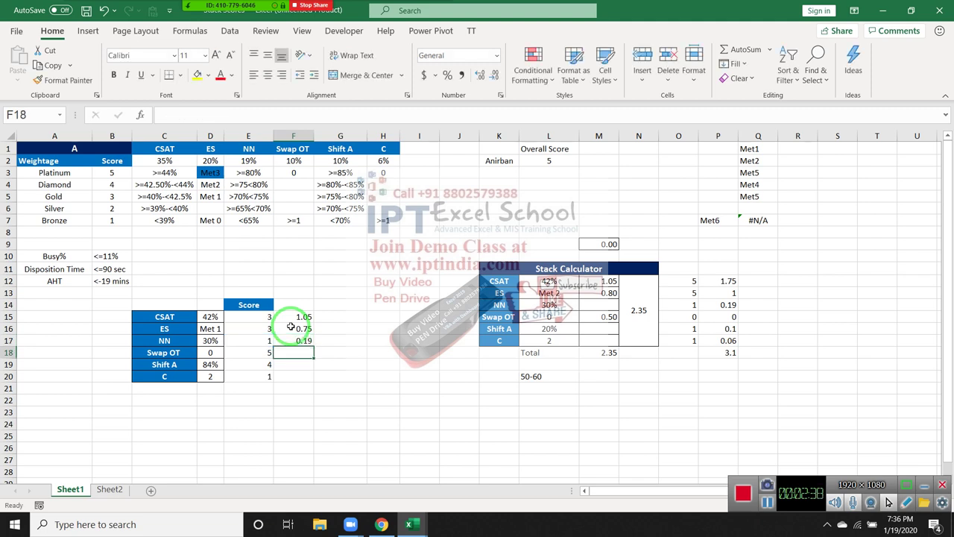
Enter =E18*10%, =E19*10% and =E20*6% in F18:F20, giving 0.5, 0.4 and 0.06
{"action": "type", "text": "="}
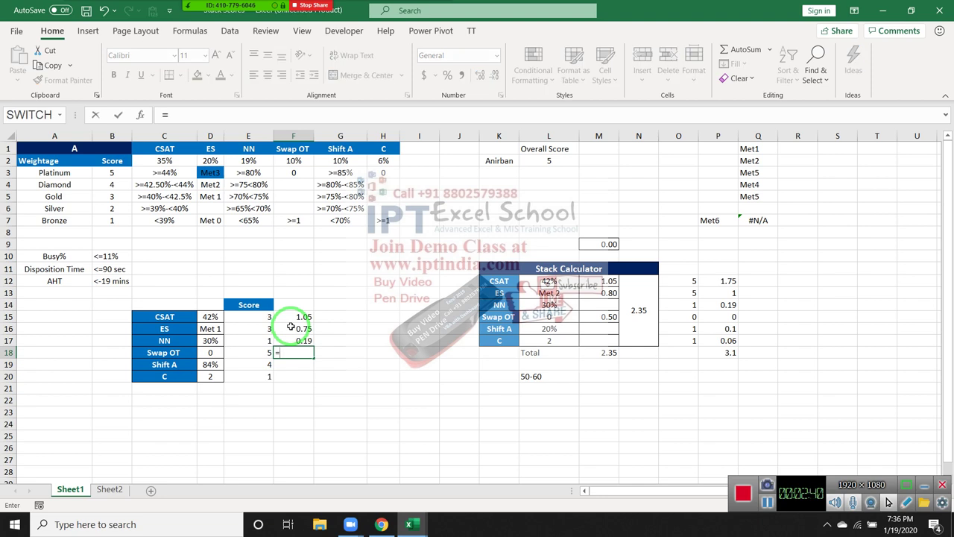
{"action": "key", "text": "Left"}
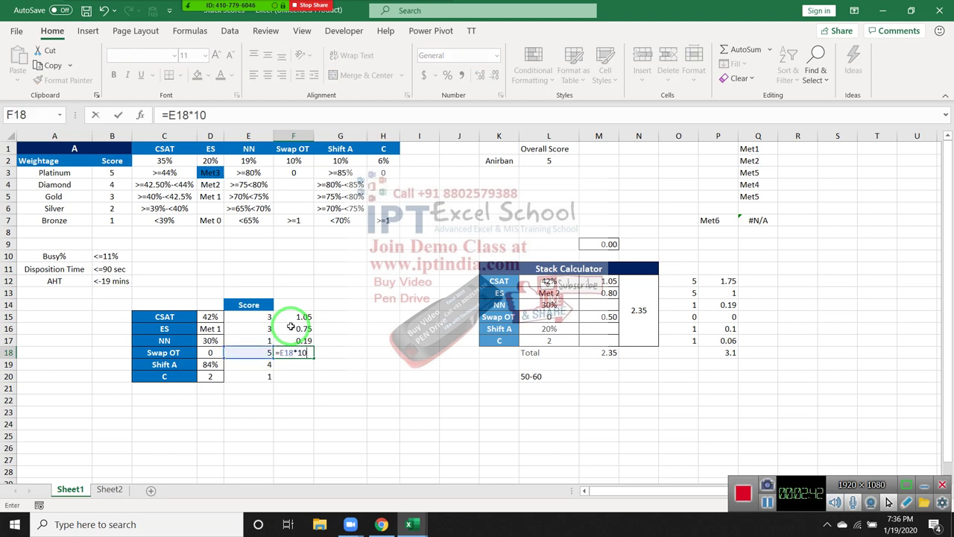
{"action": "key", "text": "Return"}
{"action": "key", "text": "Up"}
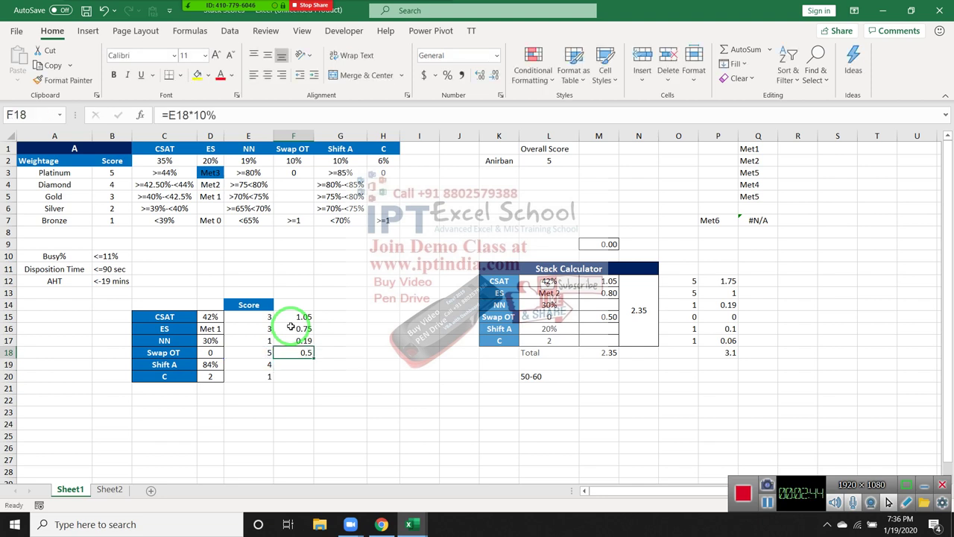
{"action": "key", "text": "Down"}
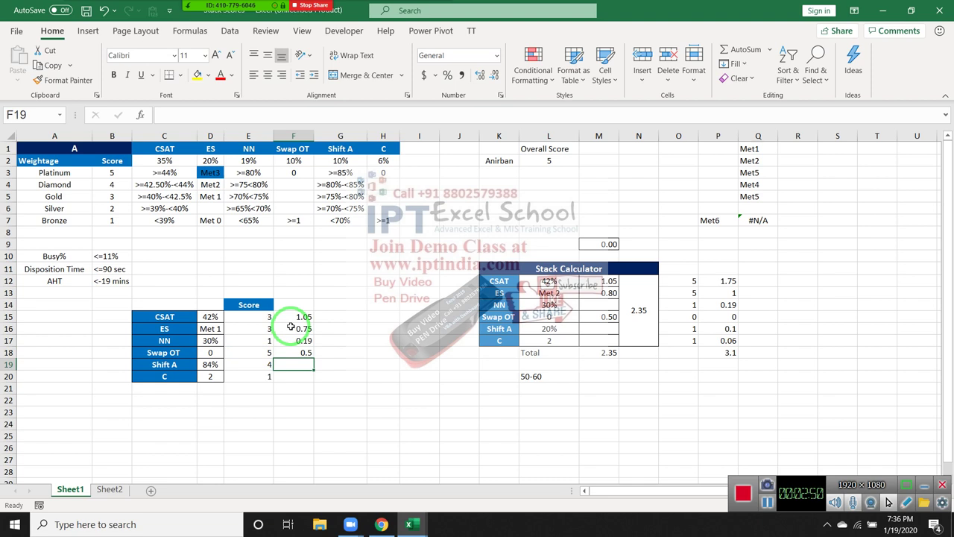
{"action": "type", "text": "="}
{"action": "key", "text": "Up"}
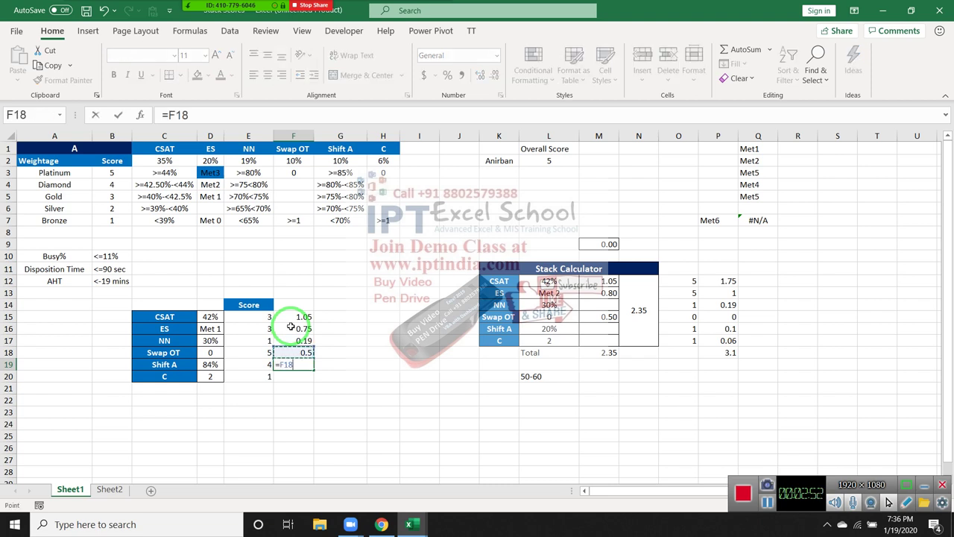
{"action": "key", "text": "Down"}
{"action": "key", "text": "Left"}
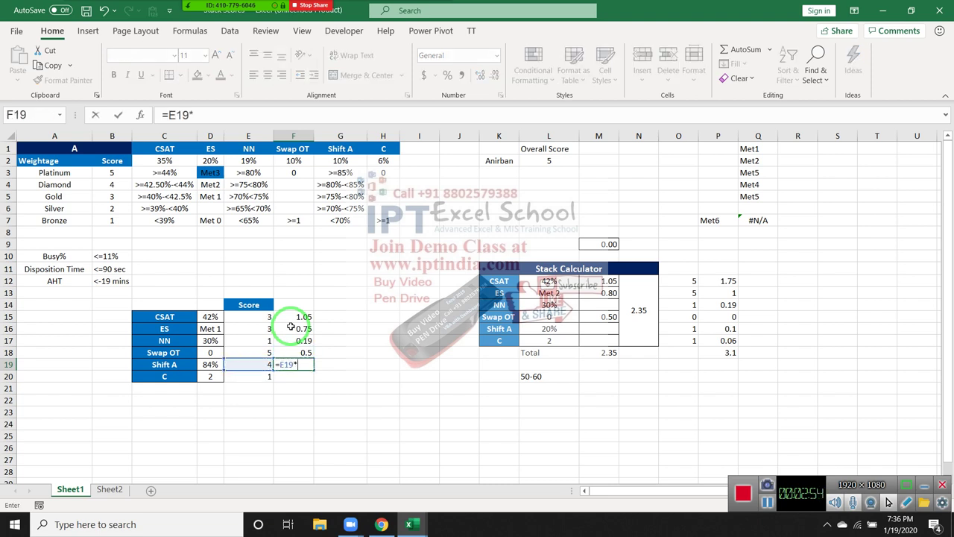
{"action": "type", "text": "%"}
{"action": "key", "text": "Return"}
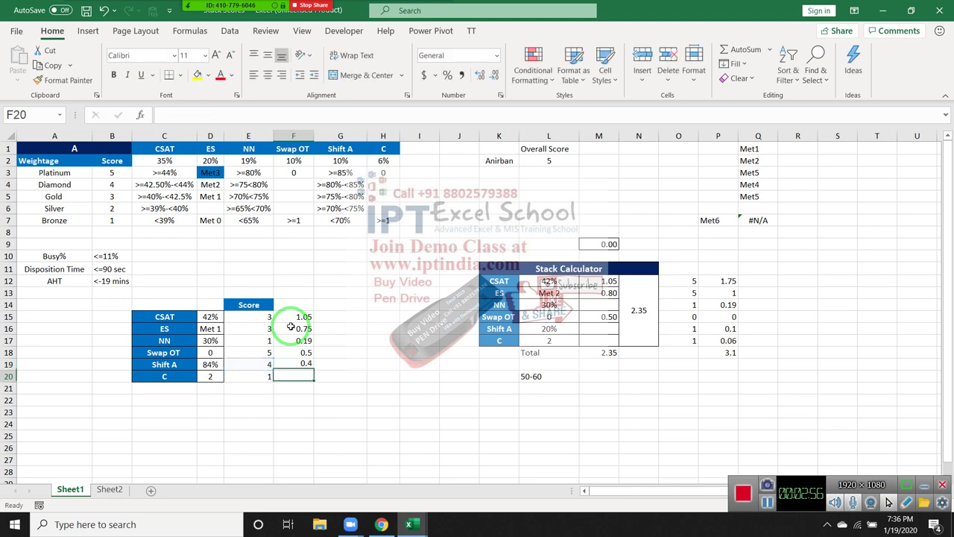
{"action": "type", "text": "="}
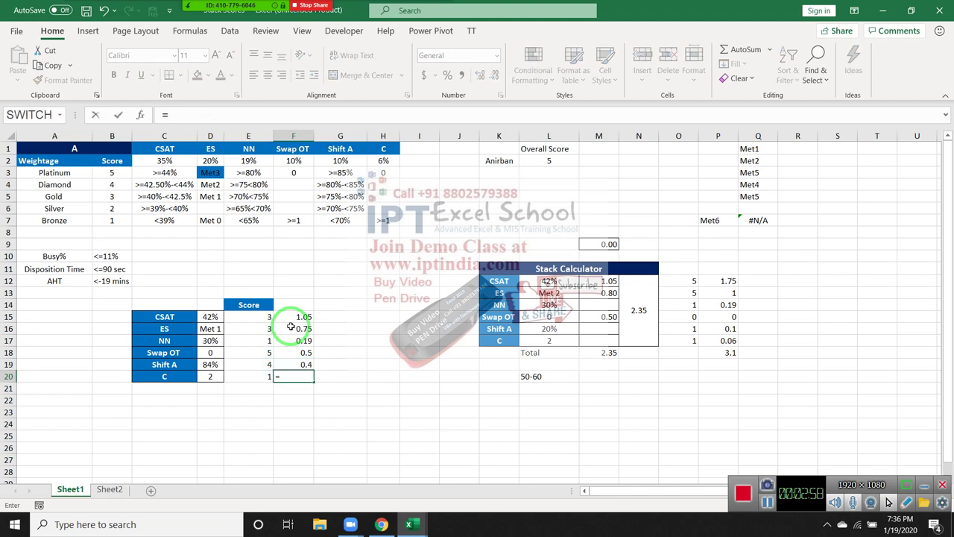
{"action": "key", "text": "Left"}
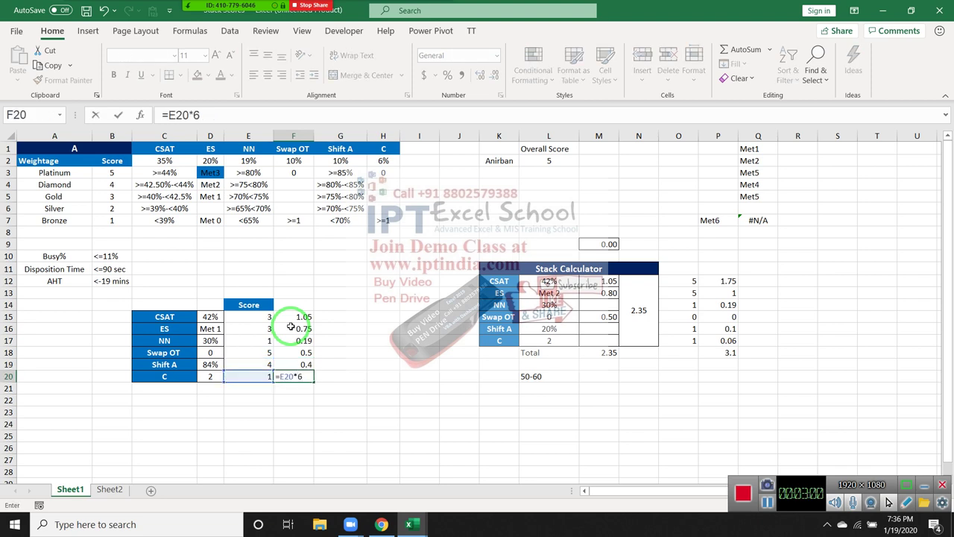
{"action": "key", "text": "Return"}
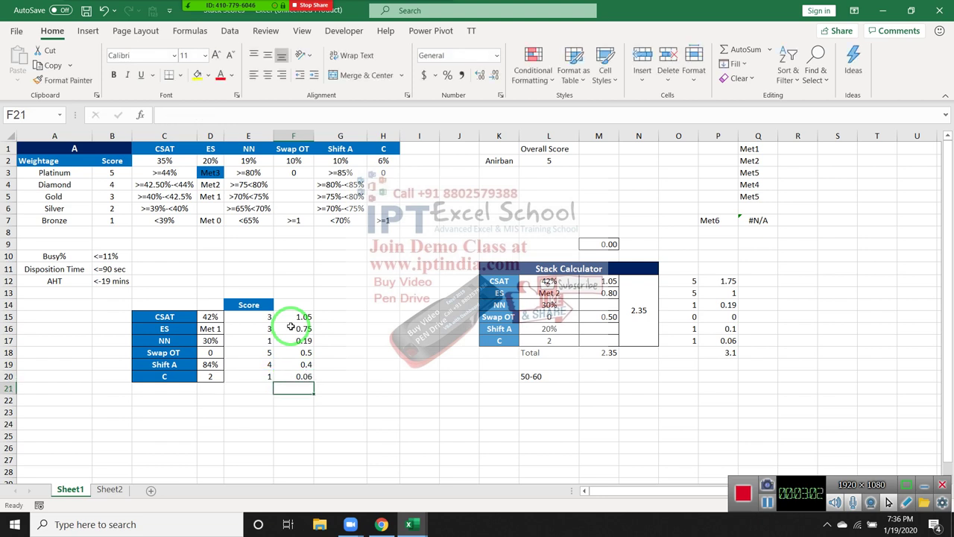
AutoSum the weighted scores into F21 with =SUM(F15:F20), totalling 2.95
{"action": "key", "text": "alt"}
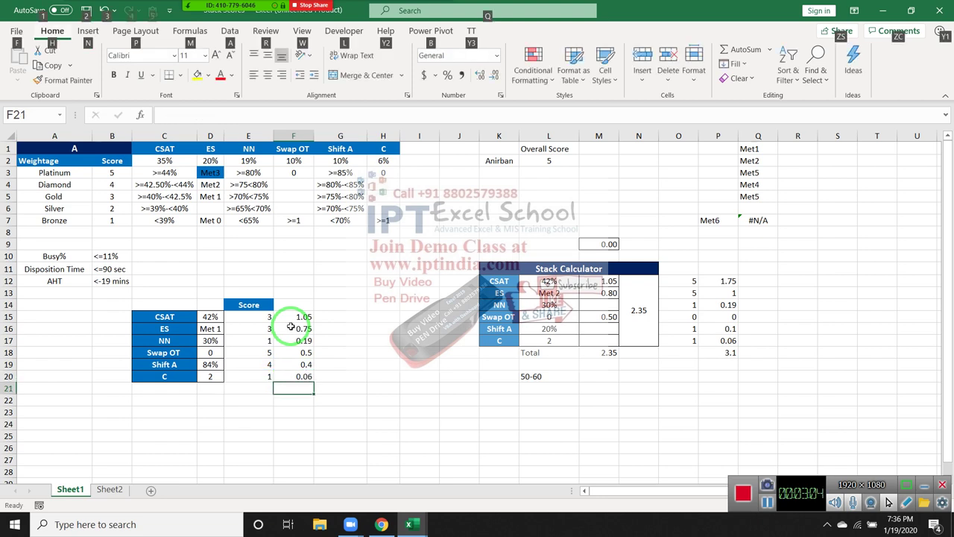
{"action": "key", "text": "alt"}
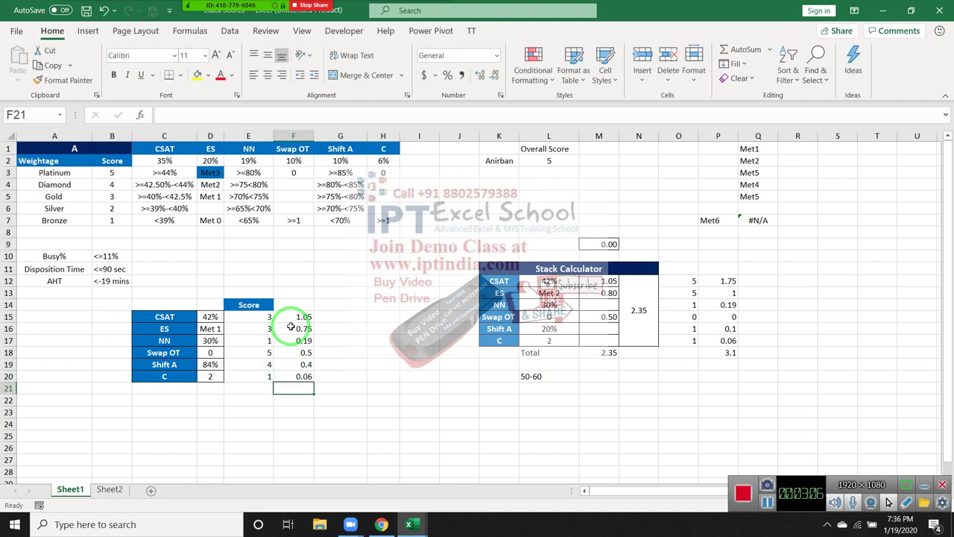
{"action": "key", "text": "alt+equal"}
{"action": "key", "text": "Return"}
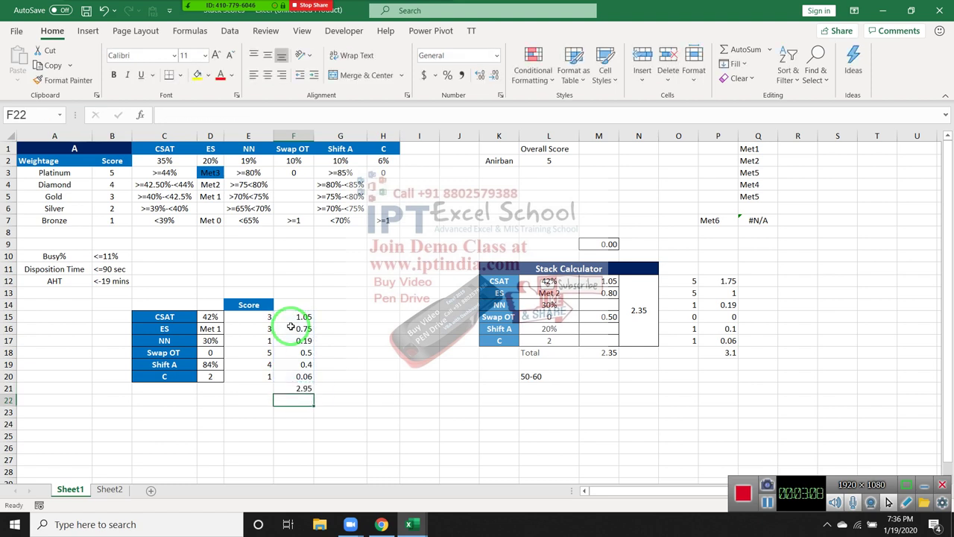
{"action": "key", "text": "Up"}
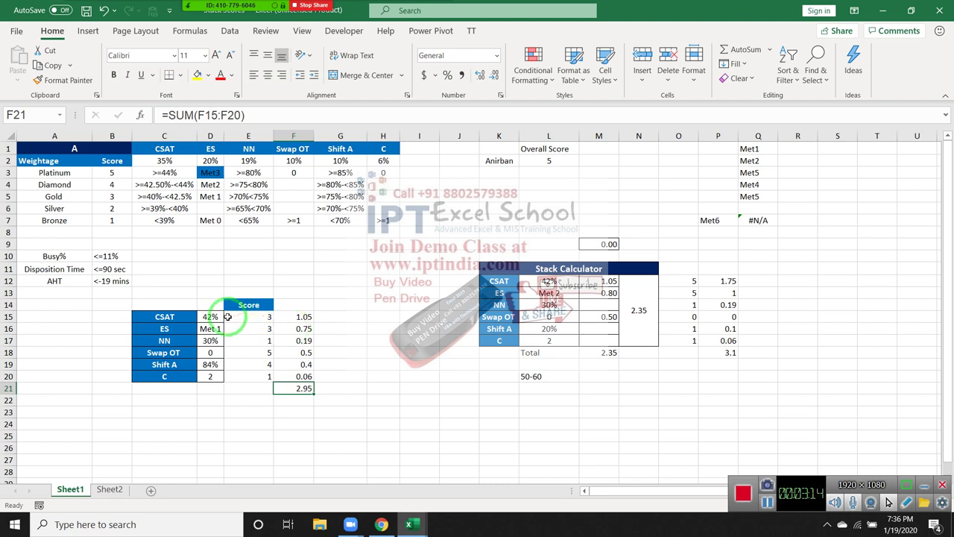
{"action": "left_click_drag", "start_coordinate": [210, 317], "coordinate": [206, 379]}
{"action": "left_click", "coordinate": [164, 184]}
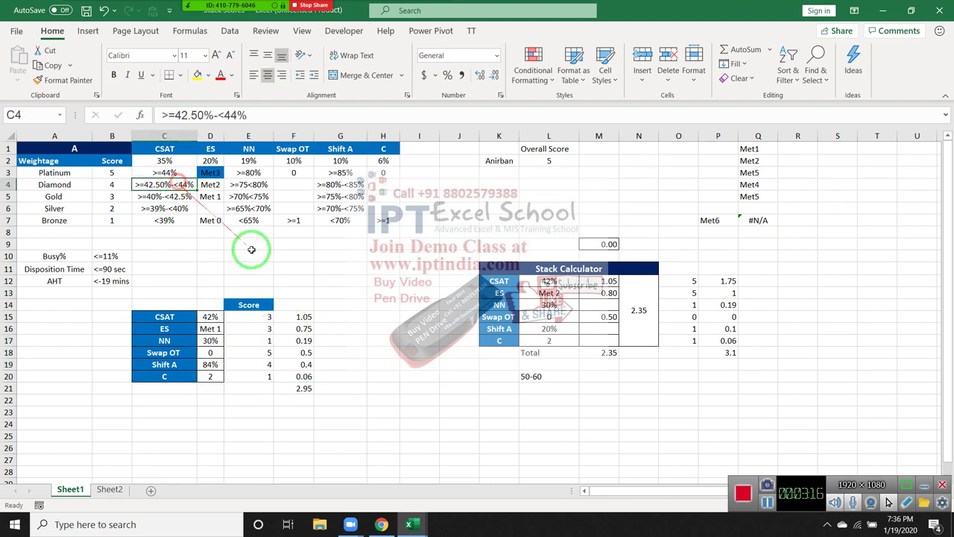
{"action": "left_click", "coordinate": [256, 311]}
{"action": "left_click_drag", "start_coordinate": [256, 312], "coordinate": [251, 377]}
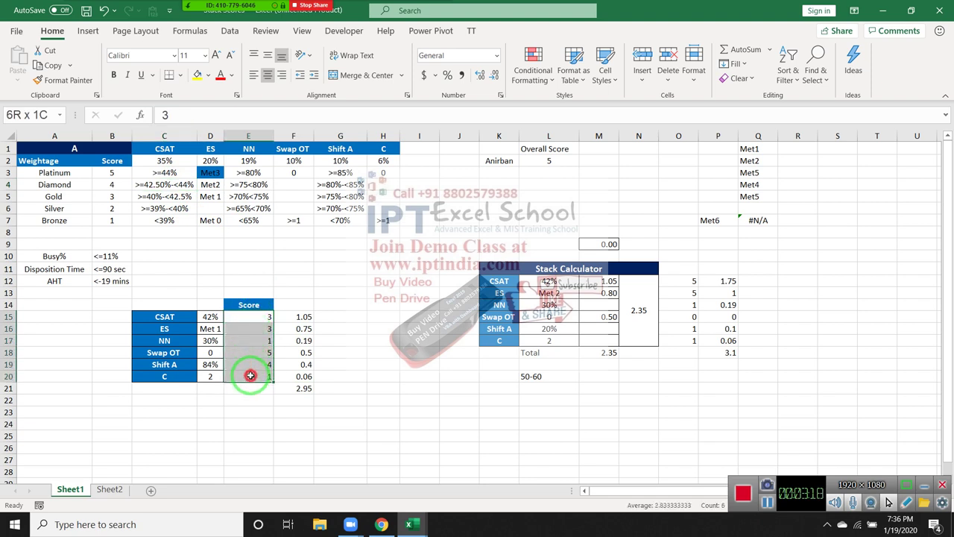
{"action": "left_click_drag", "start_coordinate": [296, 319], "coordinate": [296, 386]}
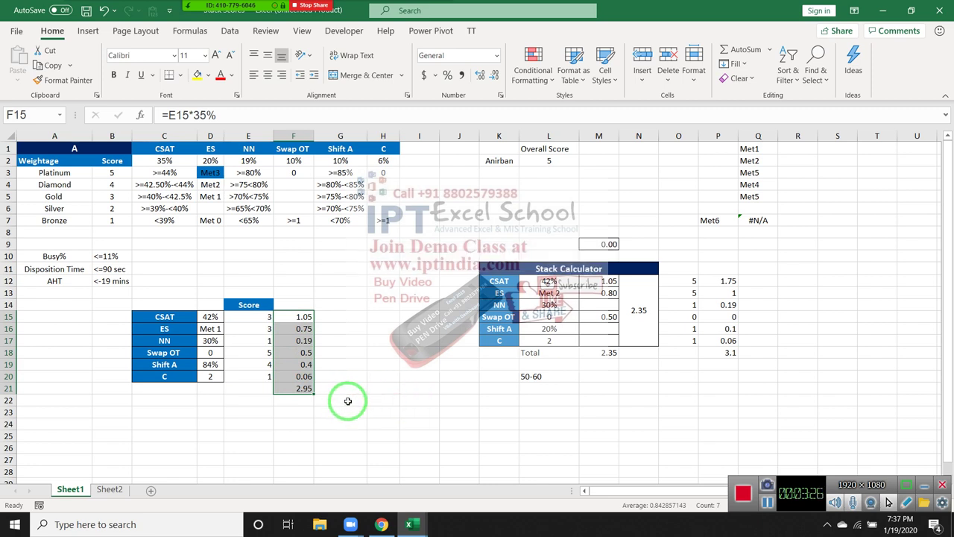
{"action": "left_click", "coordinate": [605, 281]}
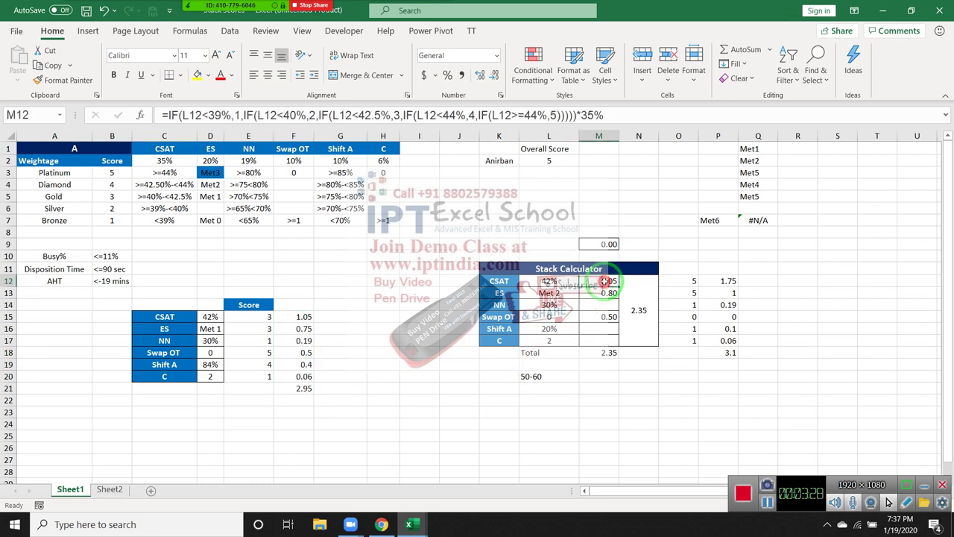
{"action": "double_click", "coordinate": [606, 281]}
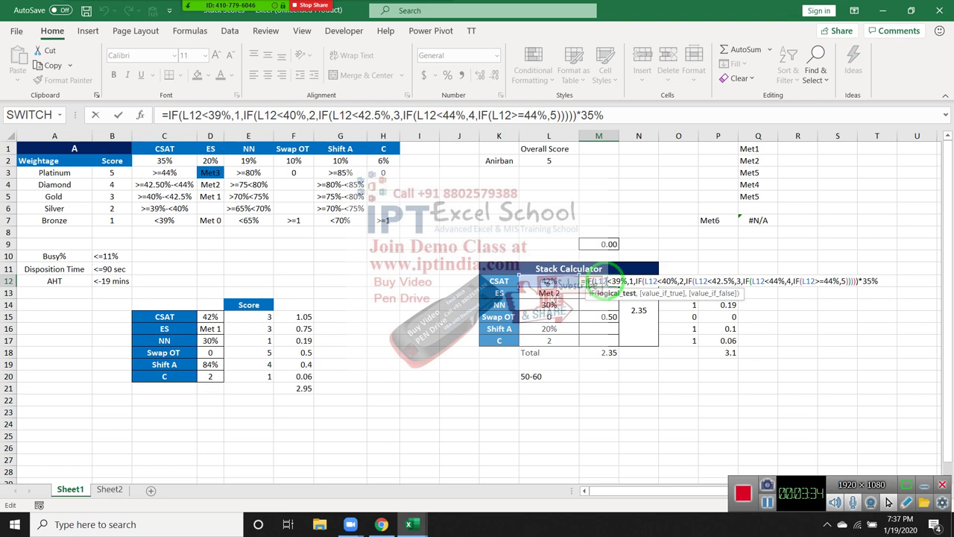
{"action": "key", "text": "Return"}
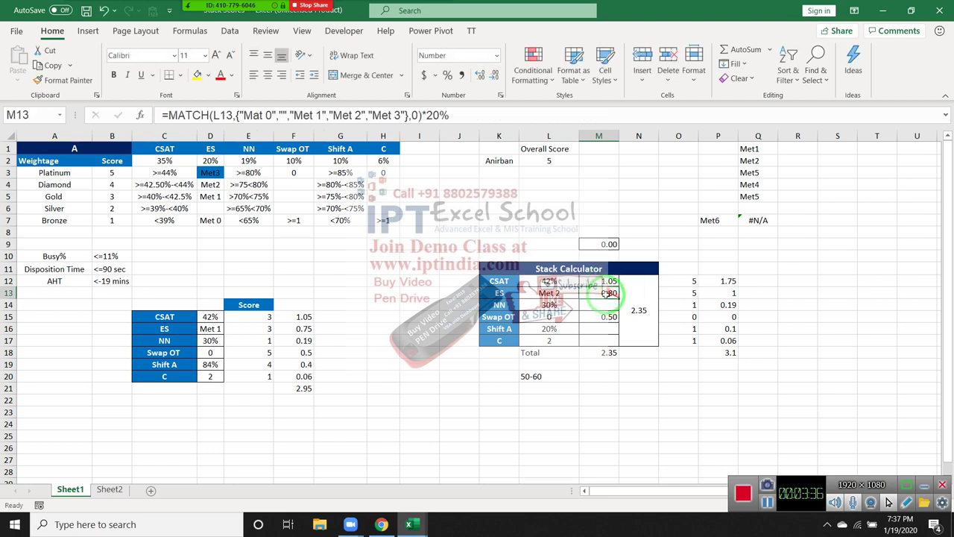
{"action": "double_click", "coordinate": [605, 293]}
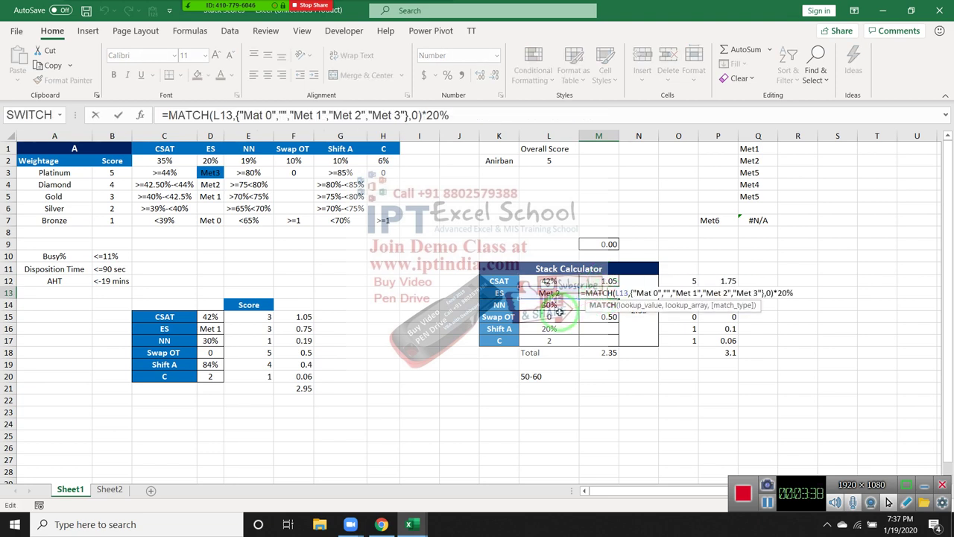
{"action": "key", "text": "Return"}
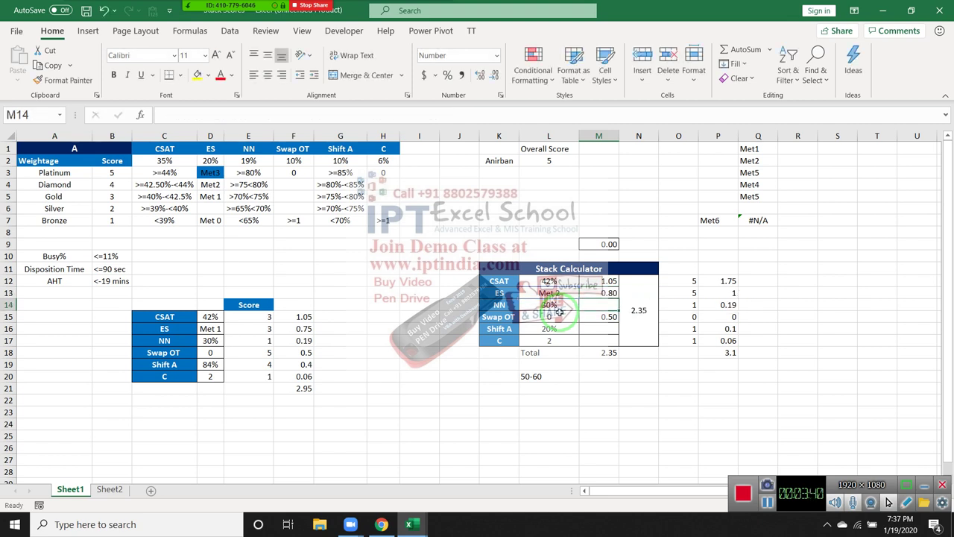
{"action": "left_click", "coordinate": [600, 281]}
{"action": "left_click", "coordinate": [600, 306]}
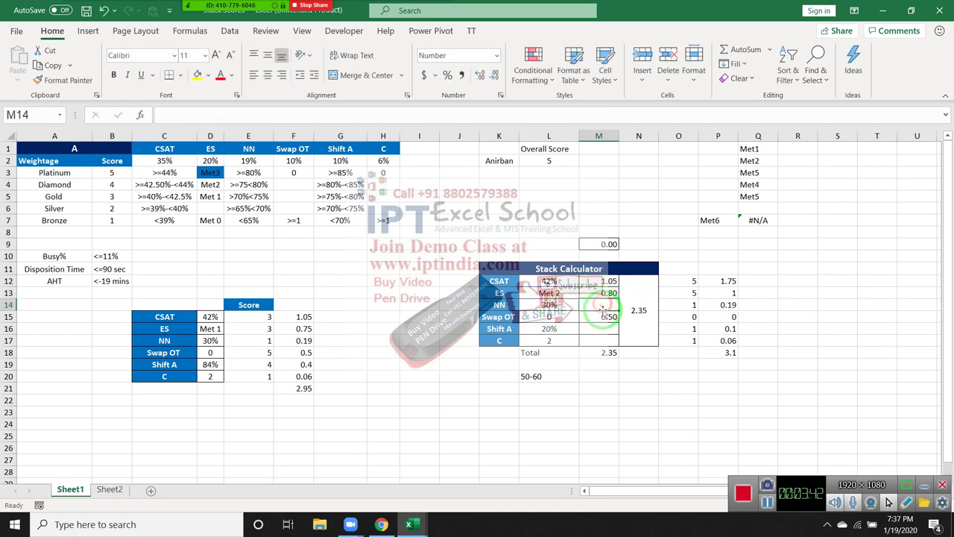
{"action": "left_click", "coordinate": [601, 329]}
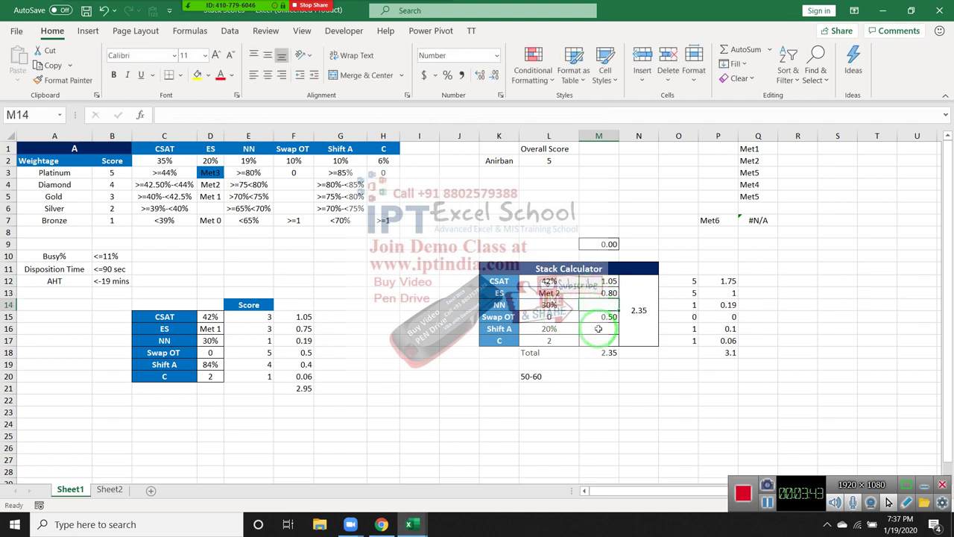
{"action": "left_click", "coordinate": [548, 317]}
{"action": "left_click", "coordinate": [600, 317]}
{"action": "key", "text": "F2"}
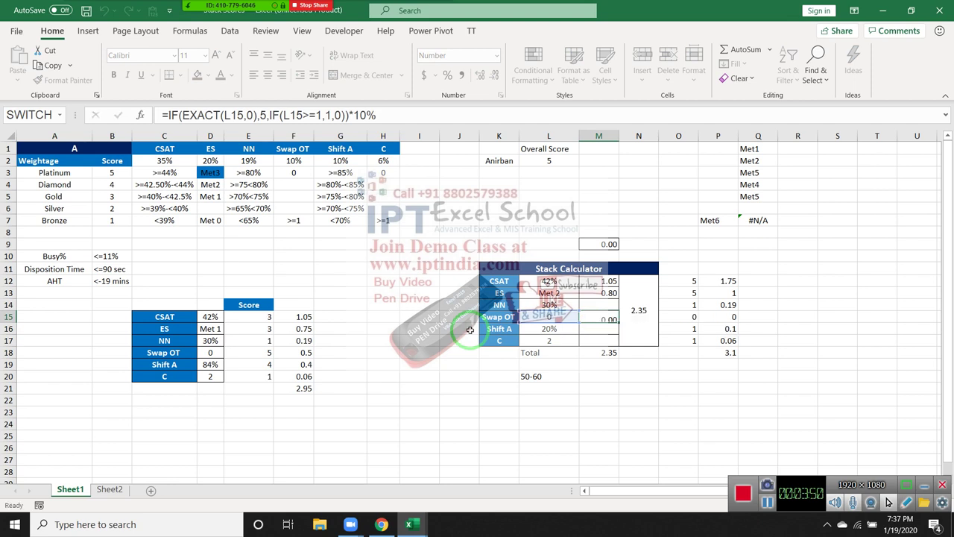
{"action": "key", "text": "Return"}
{"action": "left_click_drag", "start_coordinate": [496, 417], "coordinate": [662, 353]}
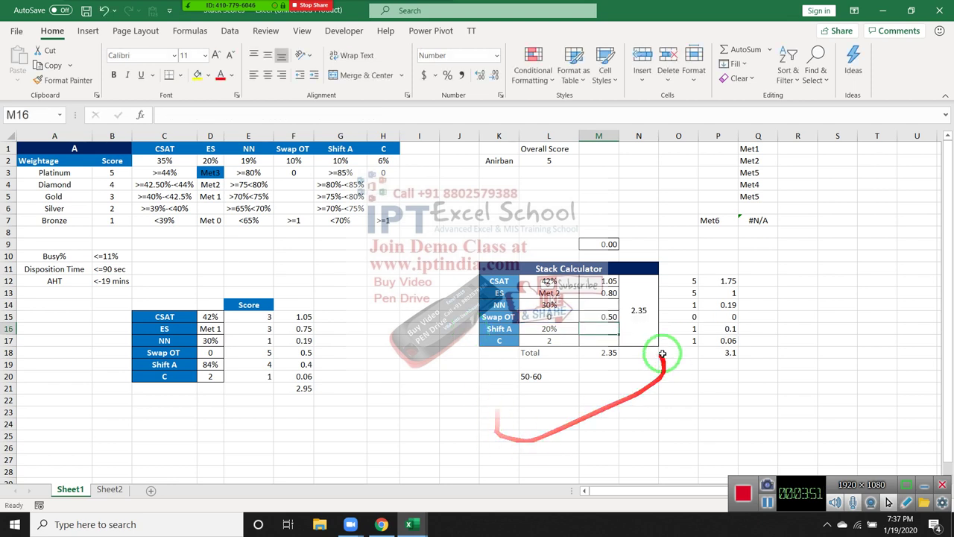
{"action": "left_click", "coordinate": [604, 343]}
{"action": "left_click", "coordinate": [608, 354]}
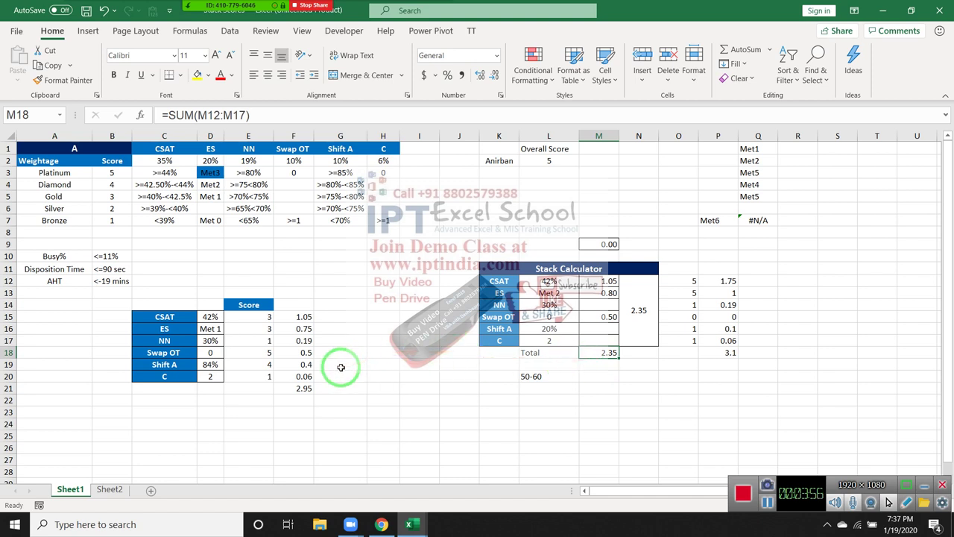
{"action": "left_click_drag", "start_coordinate": [341, 366], "coordinate": [255, 316]}
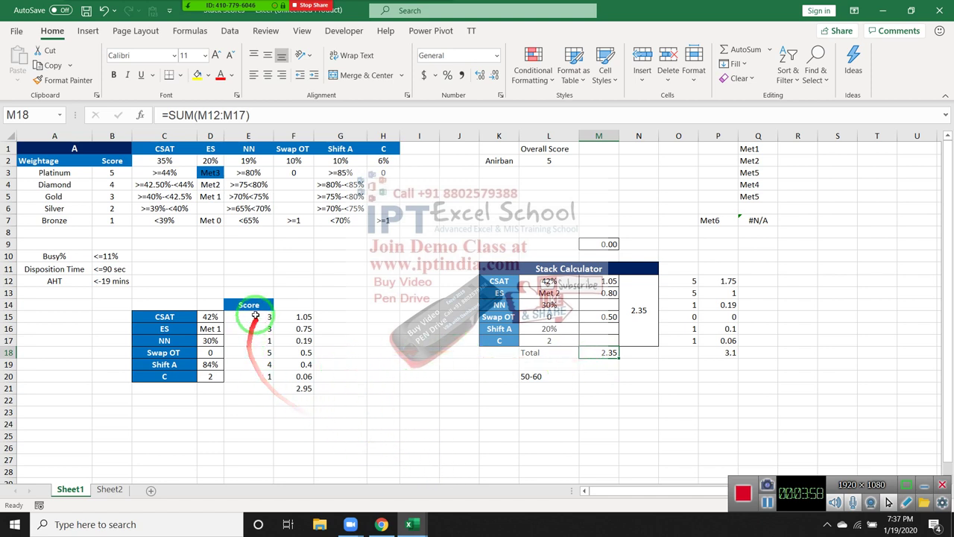
{"action": "left_click", "coordinate": [258, 305]}
{"action": "left_click", "coordinate": [292, 307]}
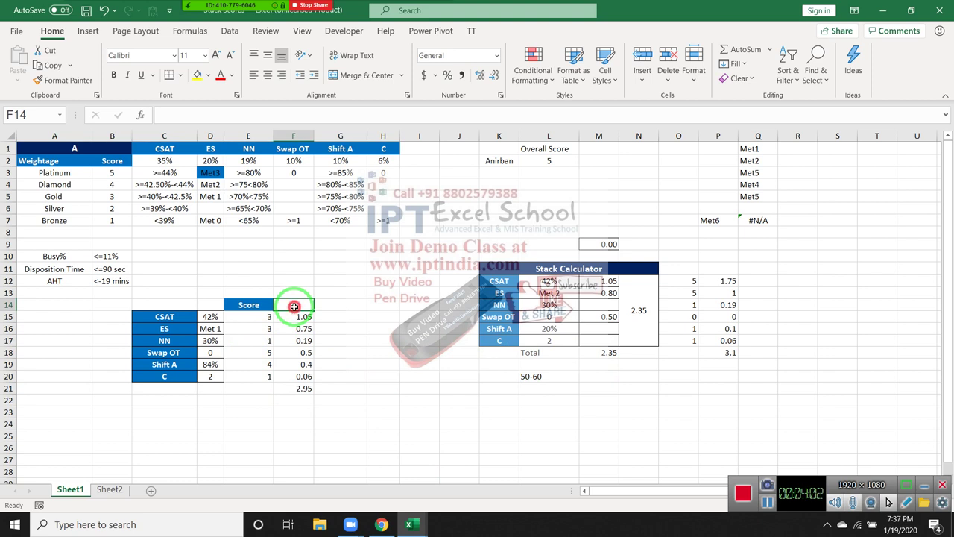
{"action": "left_click", "coordinate": [268, 316]}
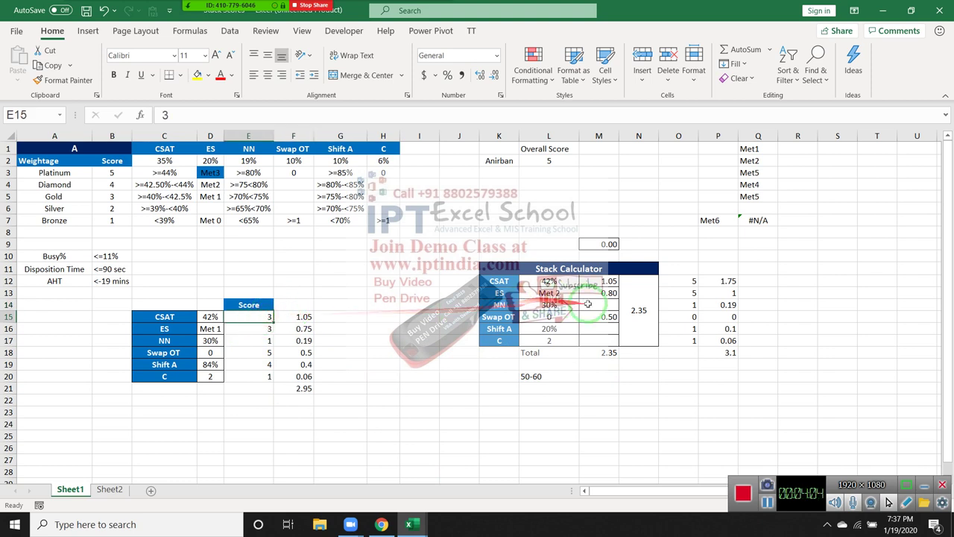
{"action": "left_click", "coordinate": [634, 308]}
{"action": "mouse_move", "coordinate": [634, 309]}
{"action": "left_mouse_down"}
{"action": "mouse_move", "coordinate": [275, 328]}
{"action": "mouse_move", "coordinate": [252, 377]}
{"action": "left_mouse_up"}
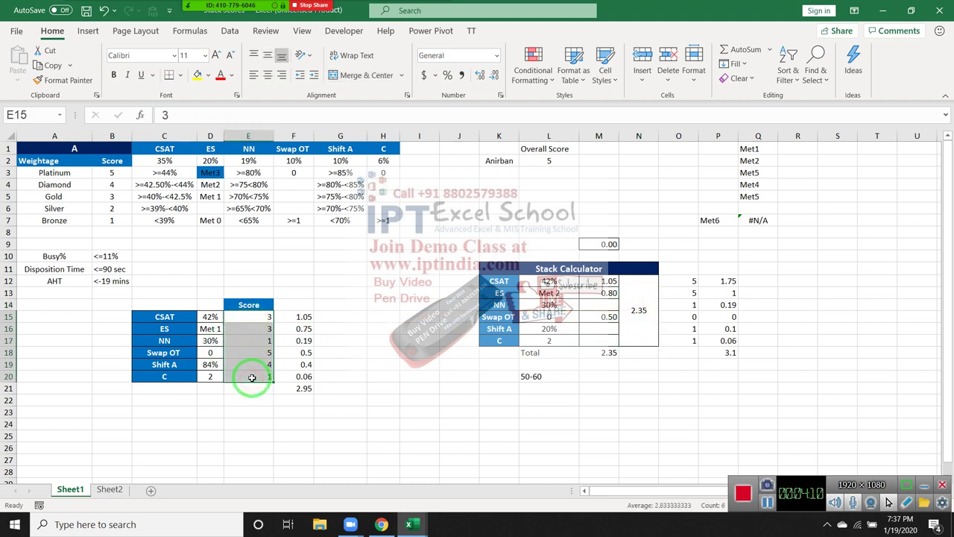
{"action": "left_click_drag", "start_coordinate": [257, 306], "coordinate": [640, 314]}
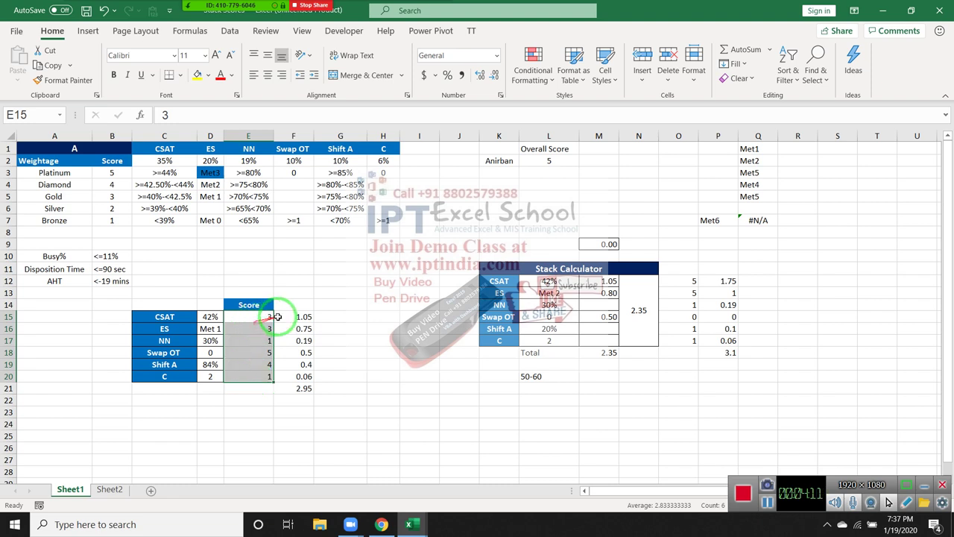
{"action": "left_click", "coordinate": [640, 313]}
{"action": "left_click_drag", "start_coordinate": [257, 316], "coordinate": [298, 368]}
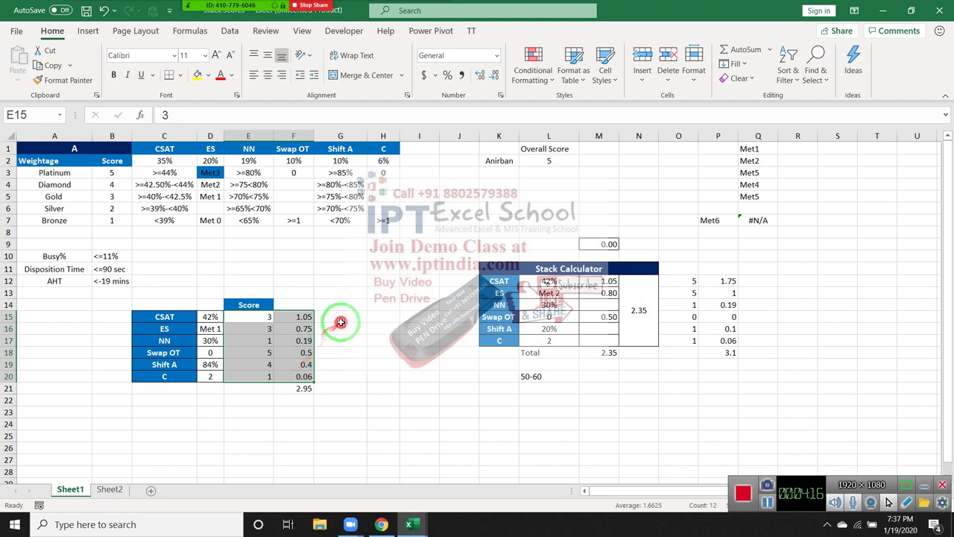
{"action": "left_click_drag", "start_coordinate": [341, 316], "coordinate": [340, 378]}
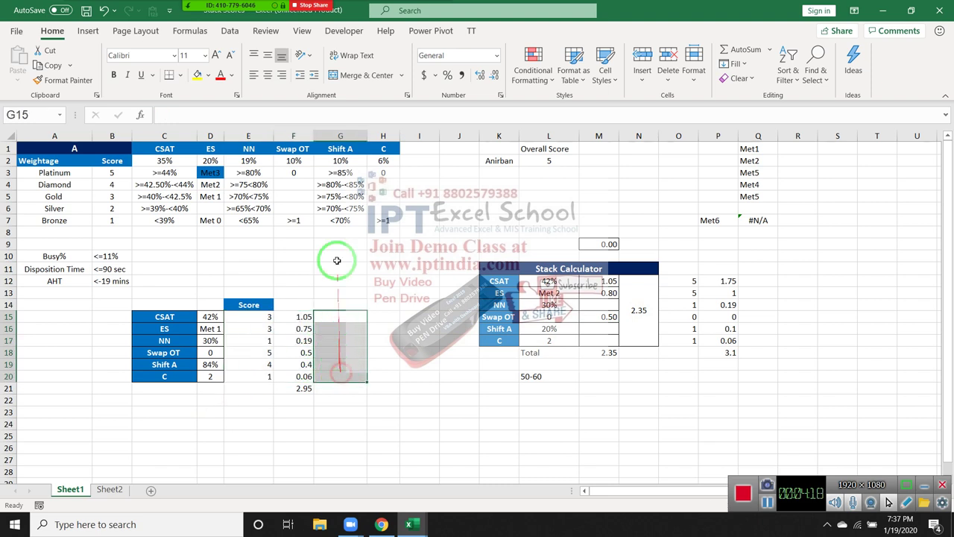
Merge G15:G20, fill it with =F21, and centre the 2.95 total vertically
{"action": "left_click_drag", "start_coordinate": [331, 260], "coordinate": [351, 121]}
{"action": "left_click", "coordinate": [362, 74]}
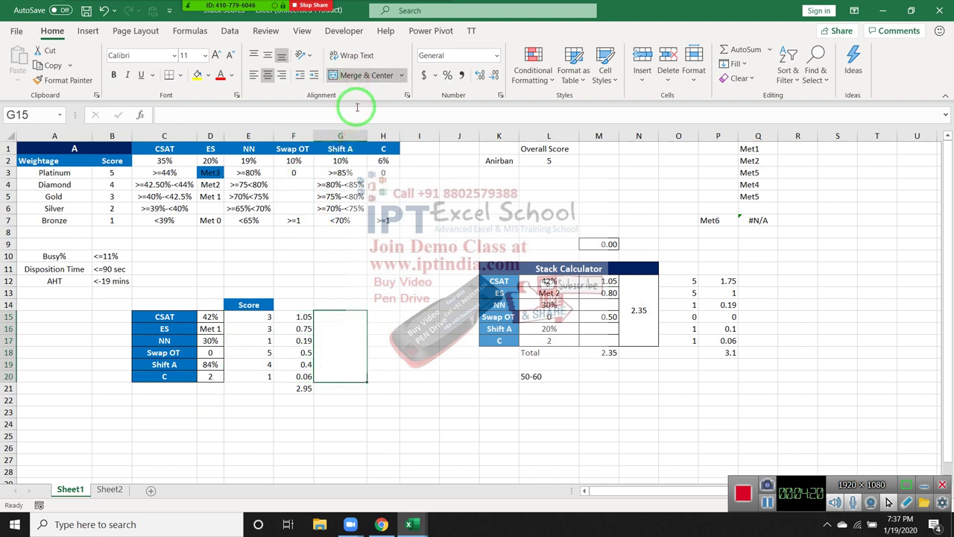
{"action": "type", "text": "="}
{"action": "left_click", "coordinate": [293, 388]}
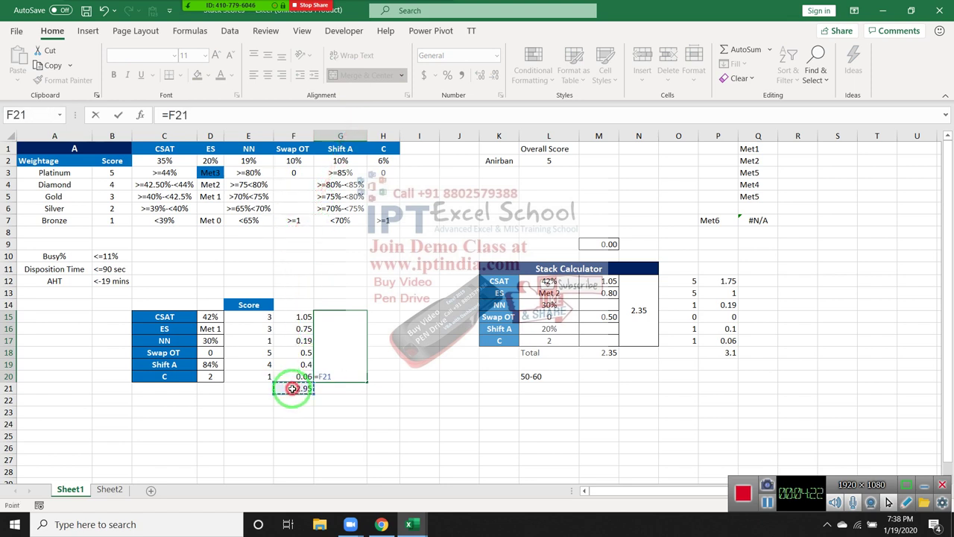
{"action": "key", "text": "Return"}
{"action": "key", "text": "Up"}
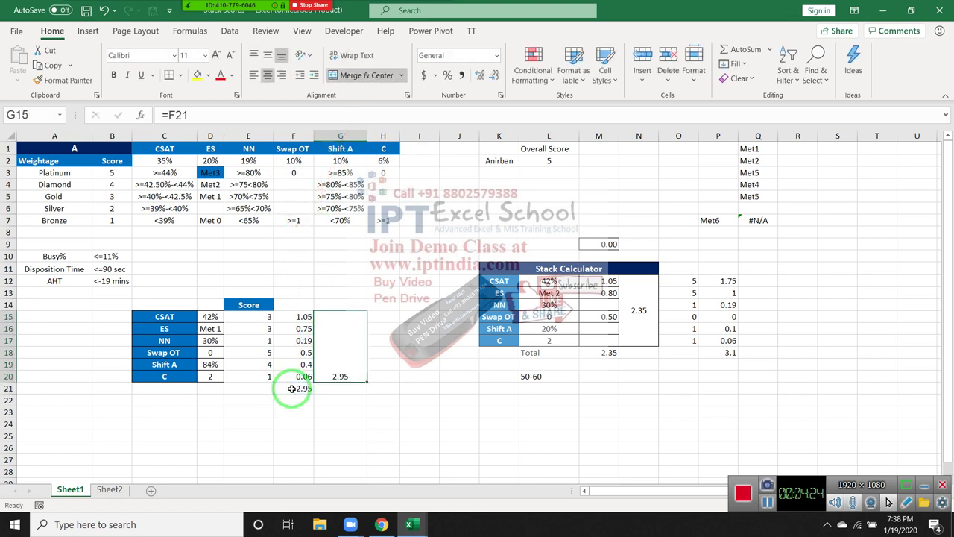
{"action": "left_click", "coordinate": [269, 60]}
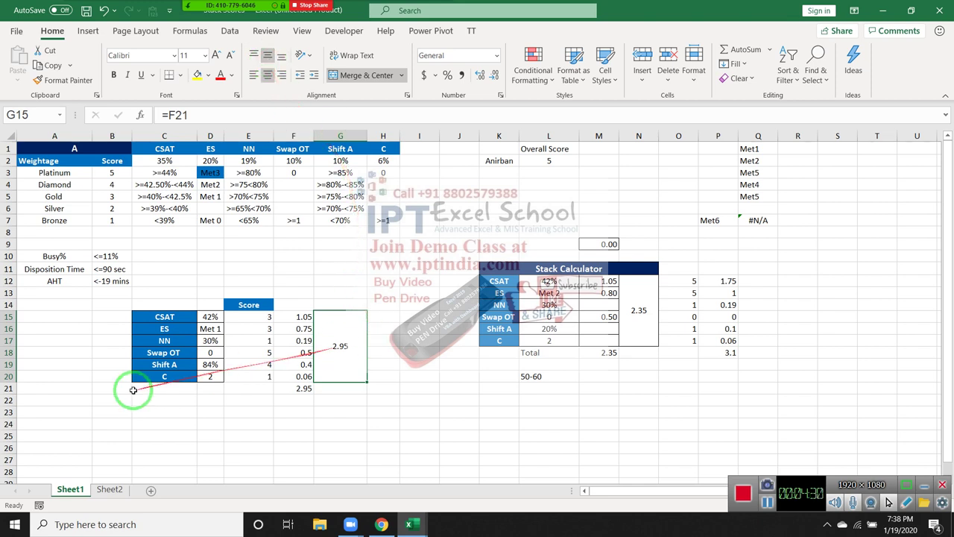
{"action": "left_click", "coordinate": [209, 318]}
{"action": "left_click", "coordinate": [210, 376]}
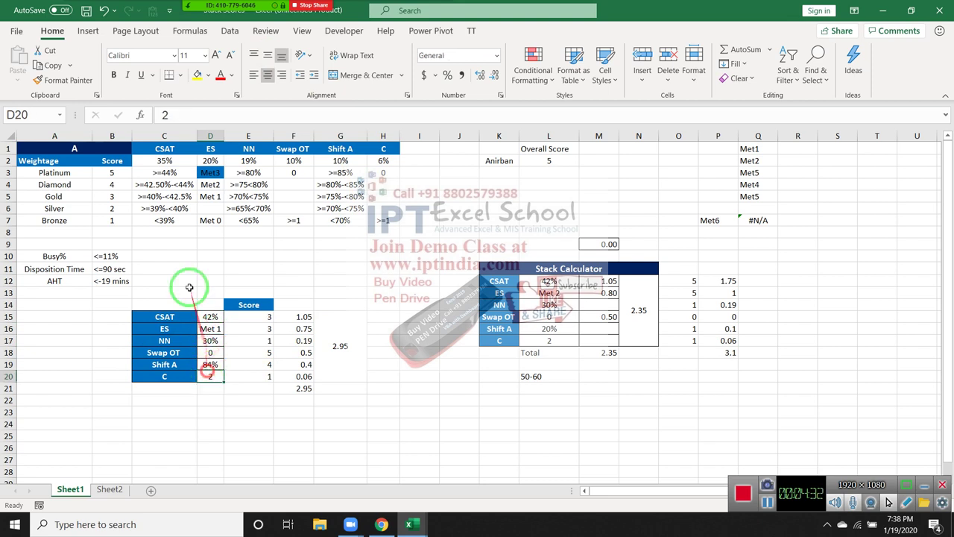
{"action": "left_click_drag", "start_coordinate": [164, 160], "coordinate": [164, 220]}
{"action": "left_click_drag", "start_coordinate": [108, 209], "coordinate": [117, 176]}
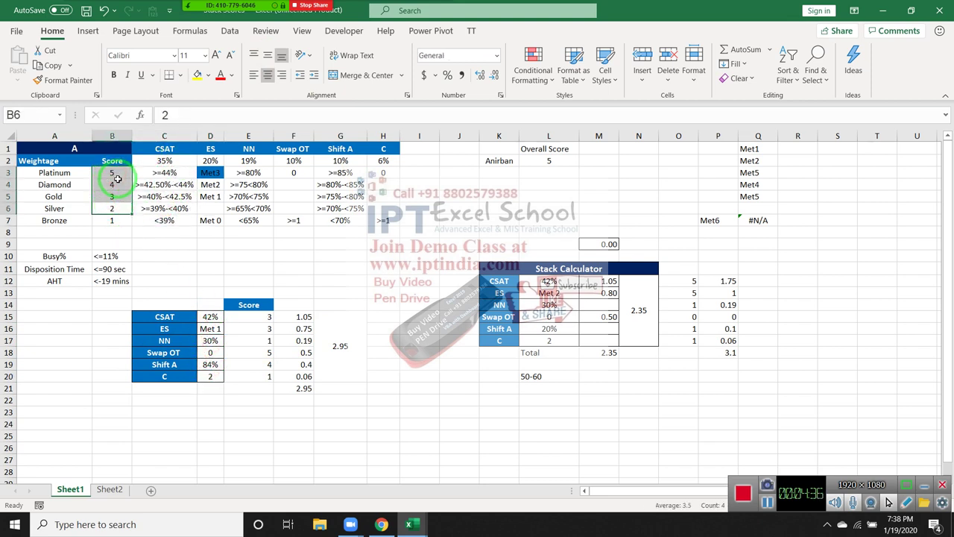
{"action": "left_click_drag", "start_coordinate": [164, 160], "coordinate": [380, 160]}
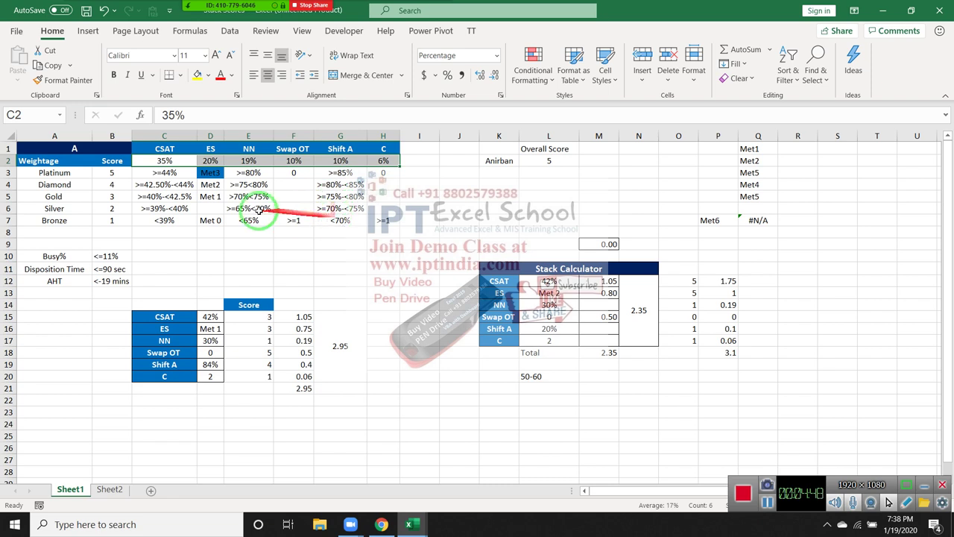
{"action": "left_click", "coordinate": [165, 173]}
{"action": "left_click_drag", "start_coordinate": [165, 173], "coordinate": [248, 196]}
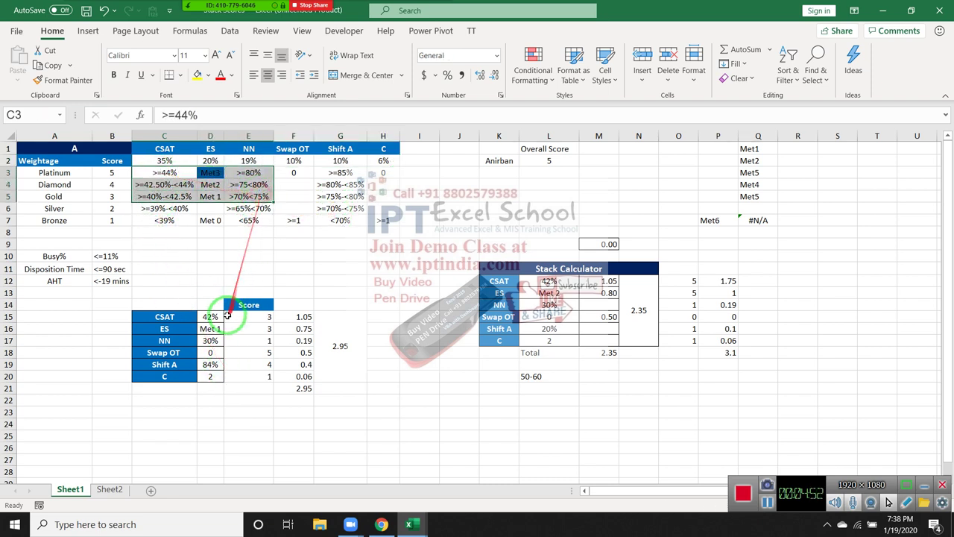
{"action": "left_click", "coordinate": [164, 196]}
{"action": "left_click_drag", "start_coordinate": [211, 319], "coordinate": [210, 354]}
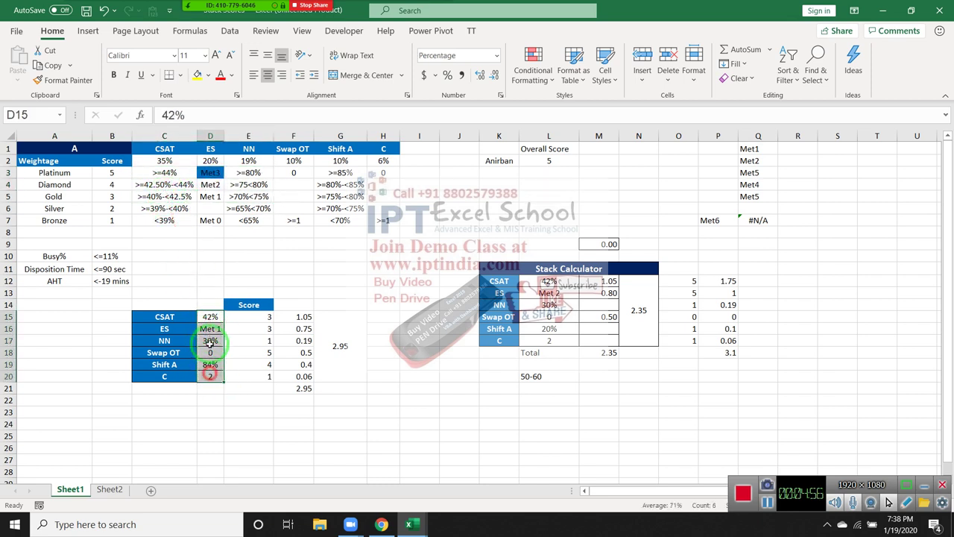
{"action": "left_click", "coordinate": [208, 317]}
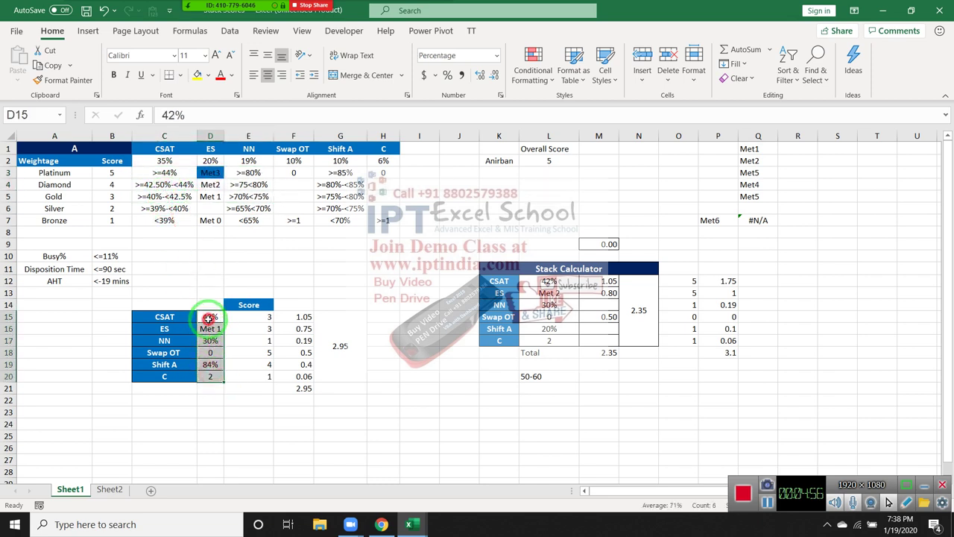
{"action": "mouse_move", "coordinate": [164, 160]}
{"action": "left_mouse_down"}
{"action": "mouse_move", "coordinate": [287, 181]}
{"action": "mouse_move", "coordinate": [393, 220]}
{"action": "mouse_move", "coordinate": [351, 233]}
{"action": "left_mouse_up"}
{"action": "left_click", "coordinate": [293, 256]}
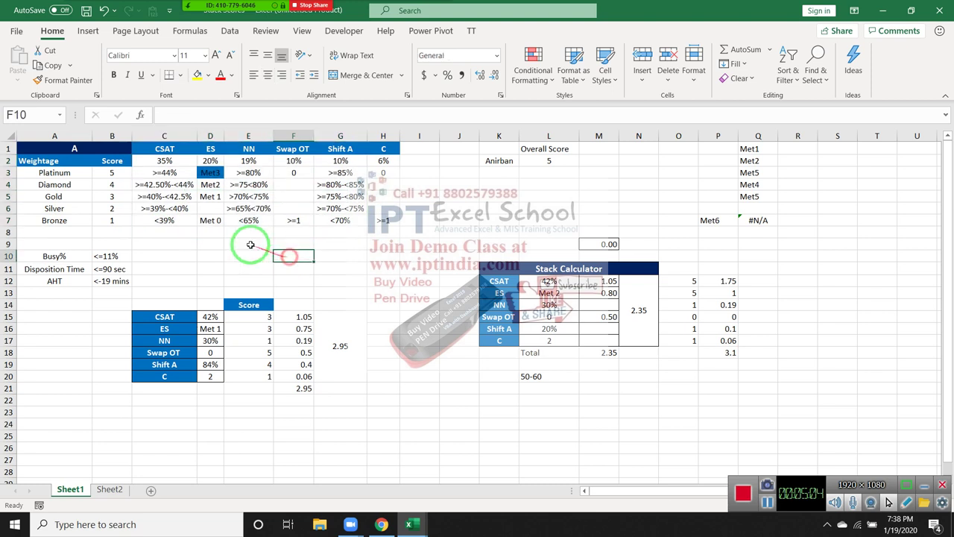
{"action": "left_click_drag", "start_coordinate": [166, 160], "coordinate": [383, 220]}
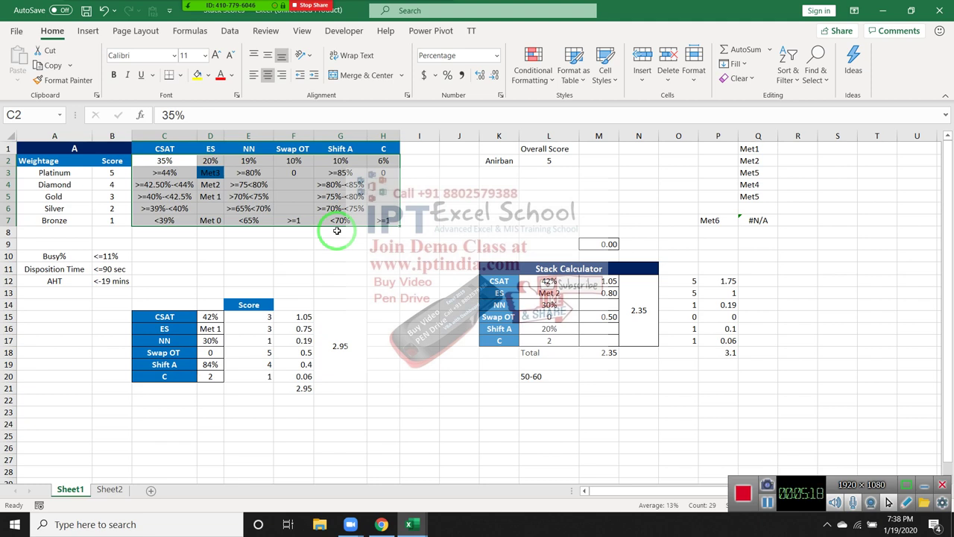
{"action": "left_click_drag", "start_coordinate": [88, 16], "coordinate": [363, 342]}
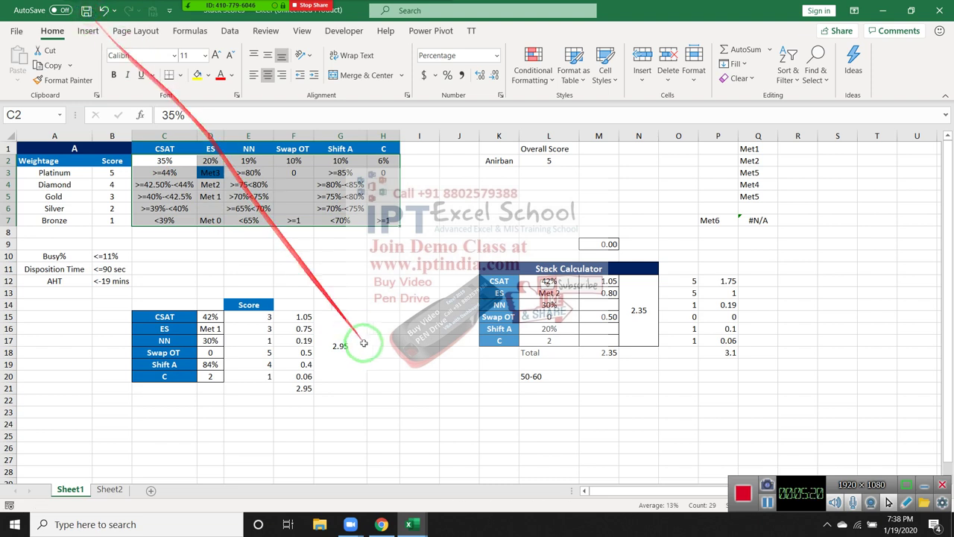
{"action": "left_click", "coordinate": [281, 304]}
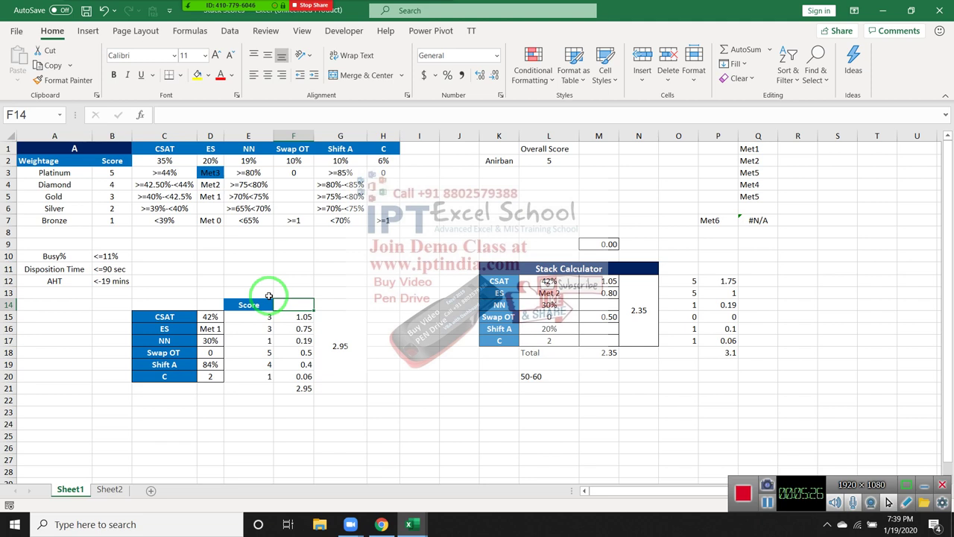
{"action": "left_click", "coordinate": [330, 330]}
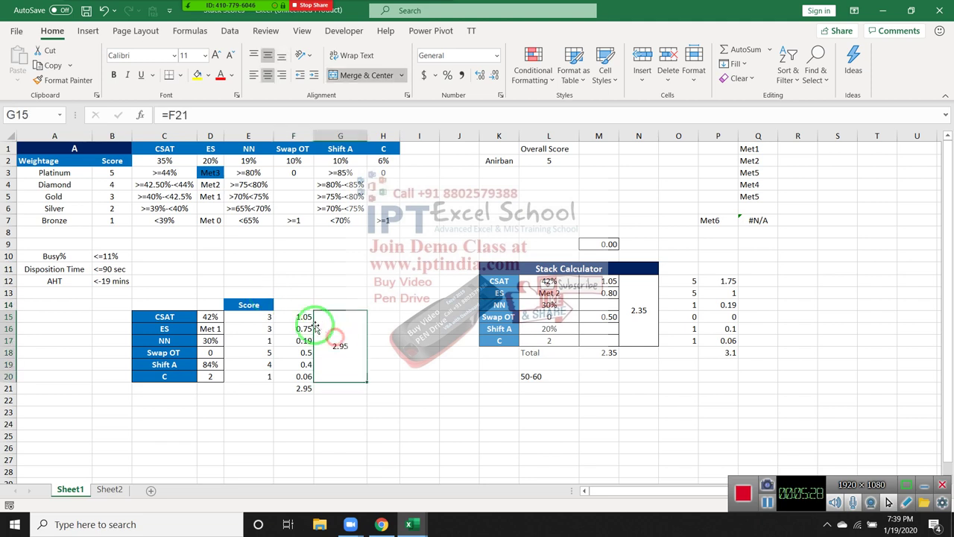
{"action": "left_click", "coordinate": [295, 305]}
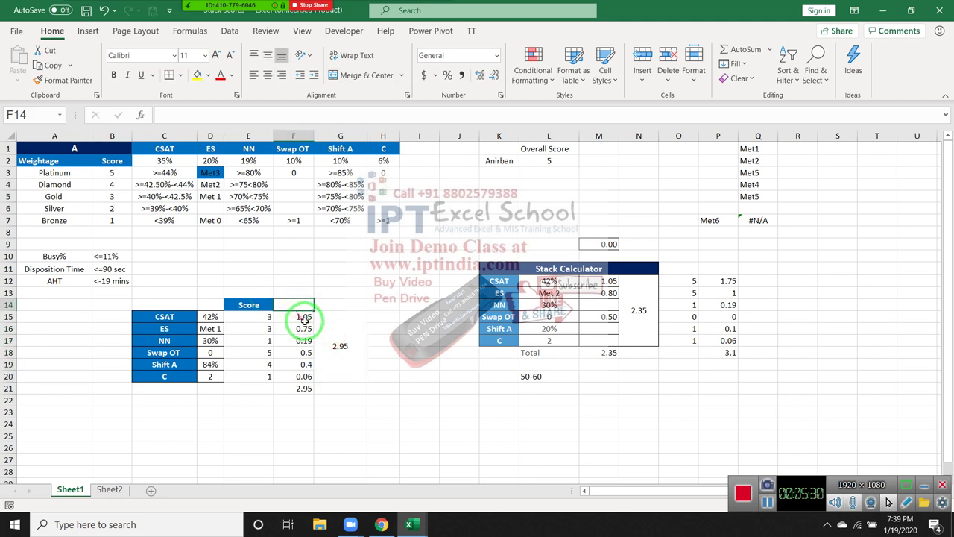
{"action": "left_click", "coordinate": [326, 324]}
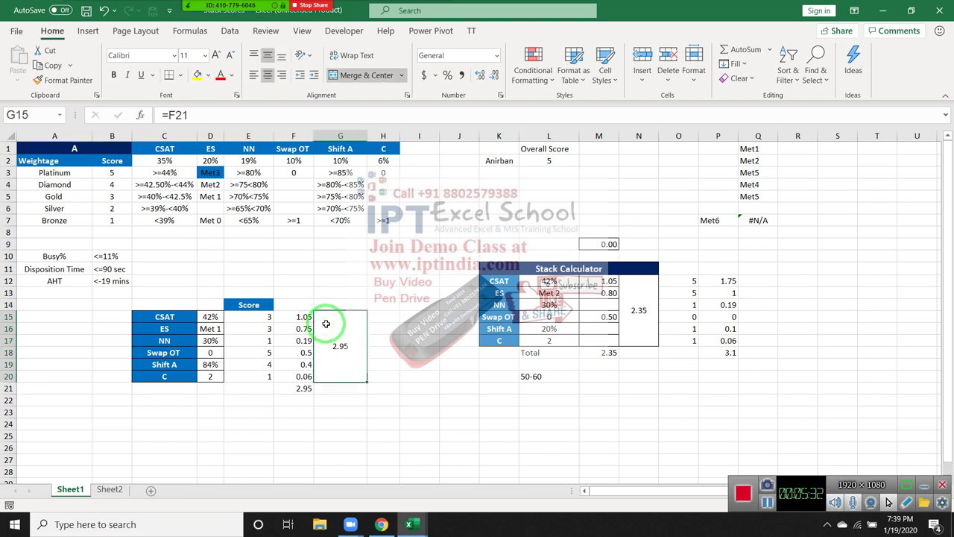